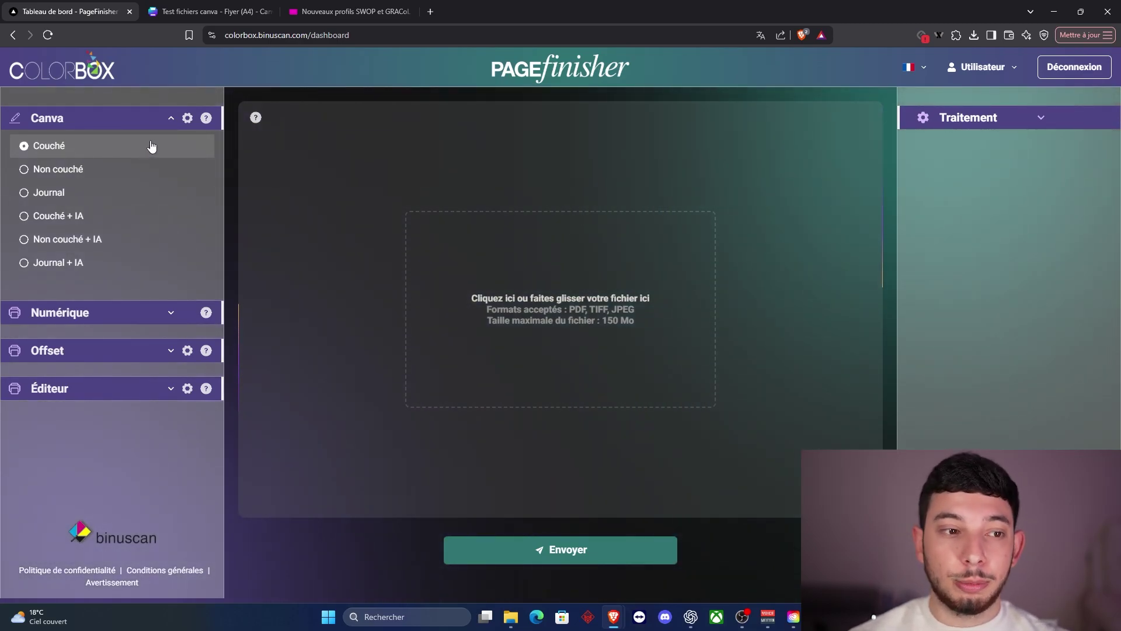
# Switch to the Test fichiers canva flyer in Canva and look through its three pages.
pyautogui.moveTo(170, 152)
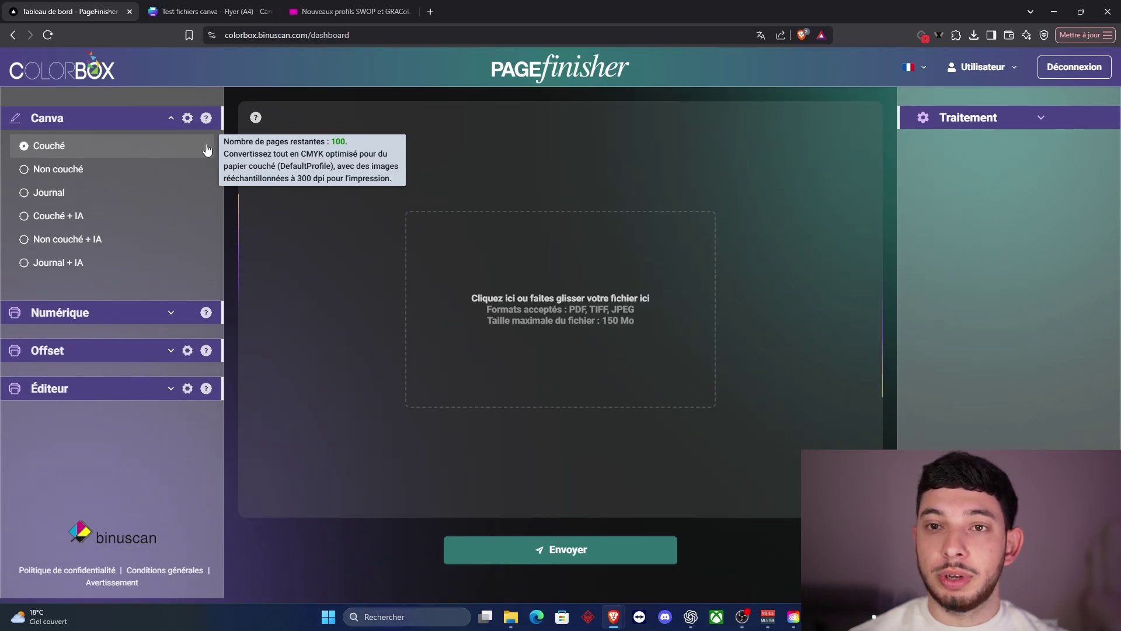
pyautogui.hotkey('ctrl', 'Tab')
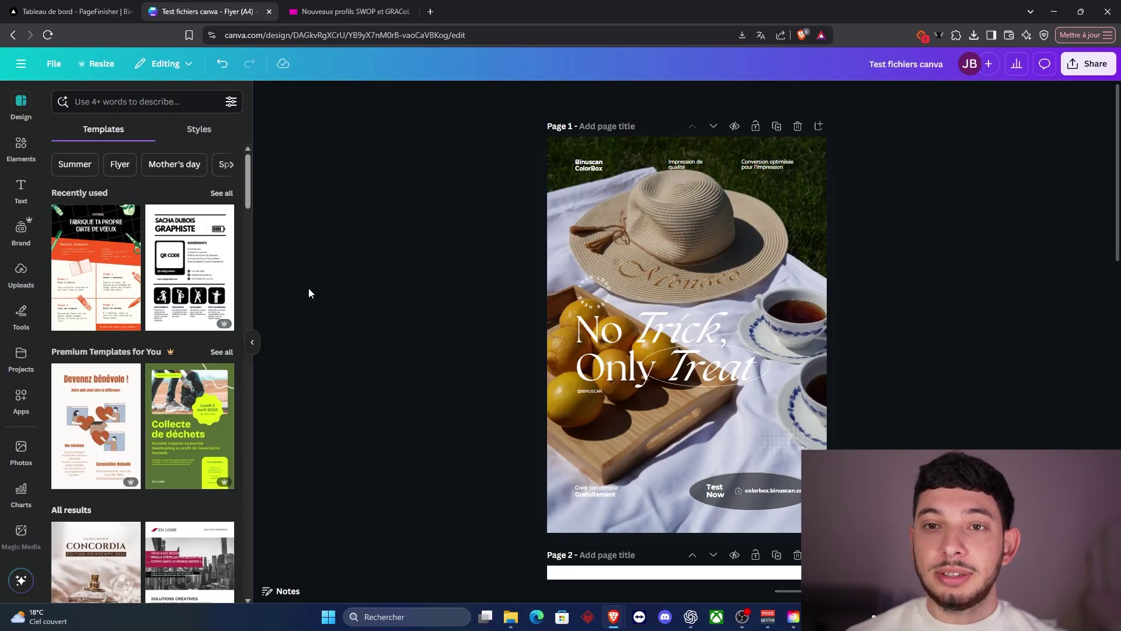
pyautogui.scroll(-15, 326, 299)
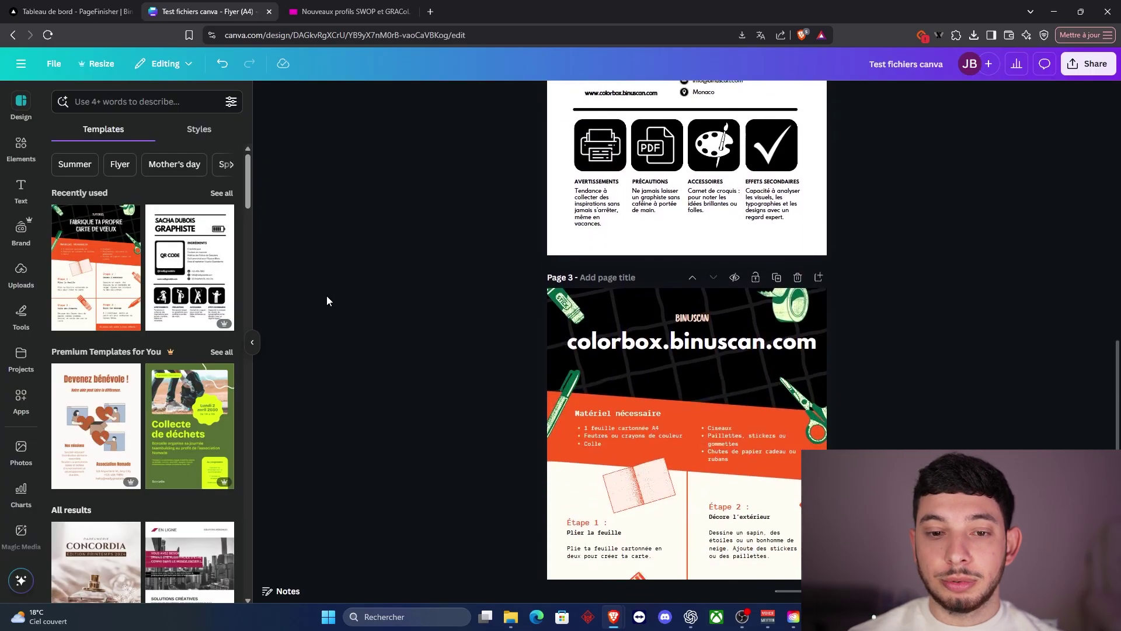
pyautogui.scroll(10, 327, 296)
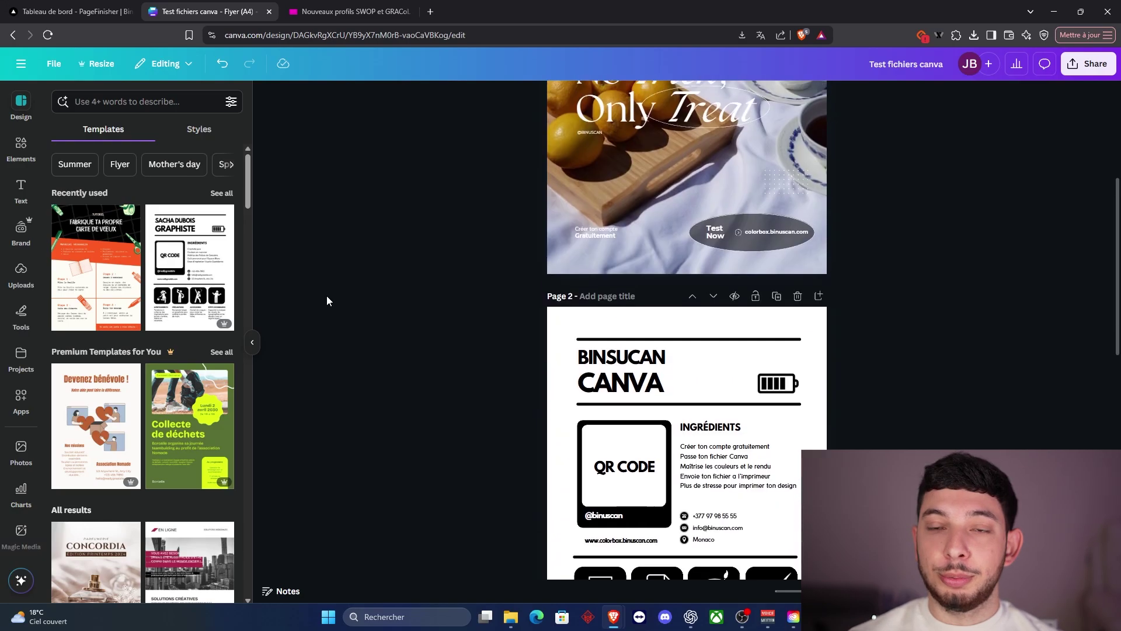
pyautogui.scroll(3, 328, 300)
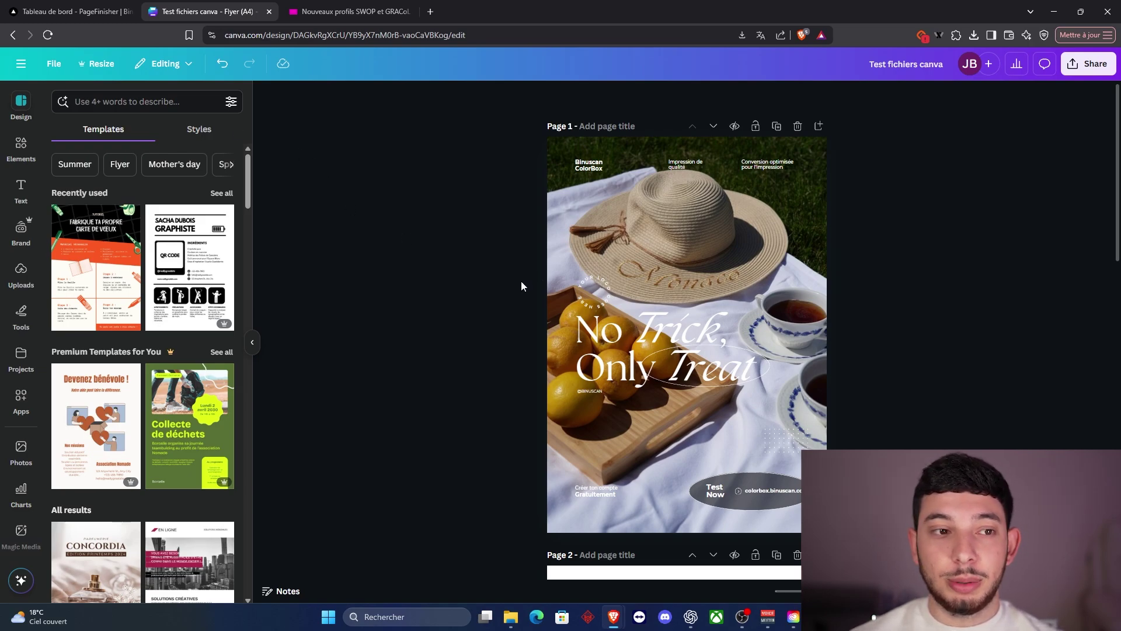
# Show the print bleed on the flyer design and check the bleed area on each of the three pages.
pyautogui.click(54, 63)
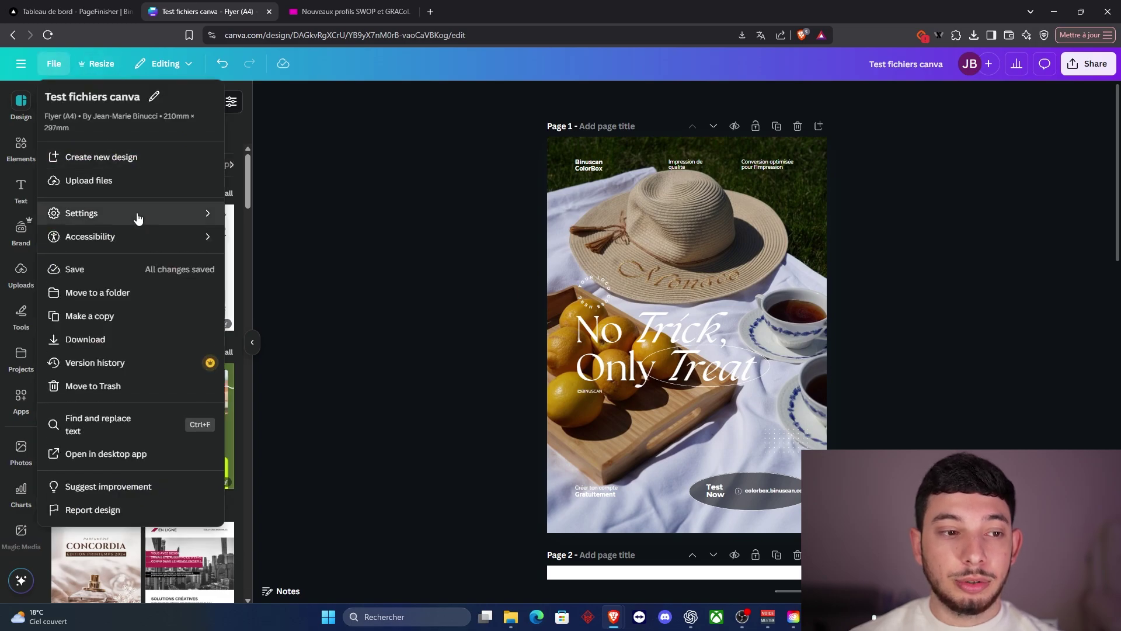
pyautogui.moveTo(139, 218)
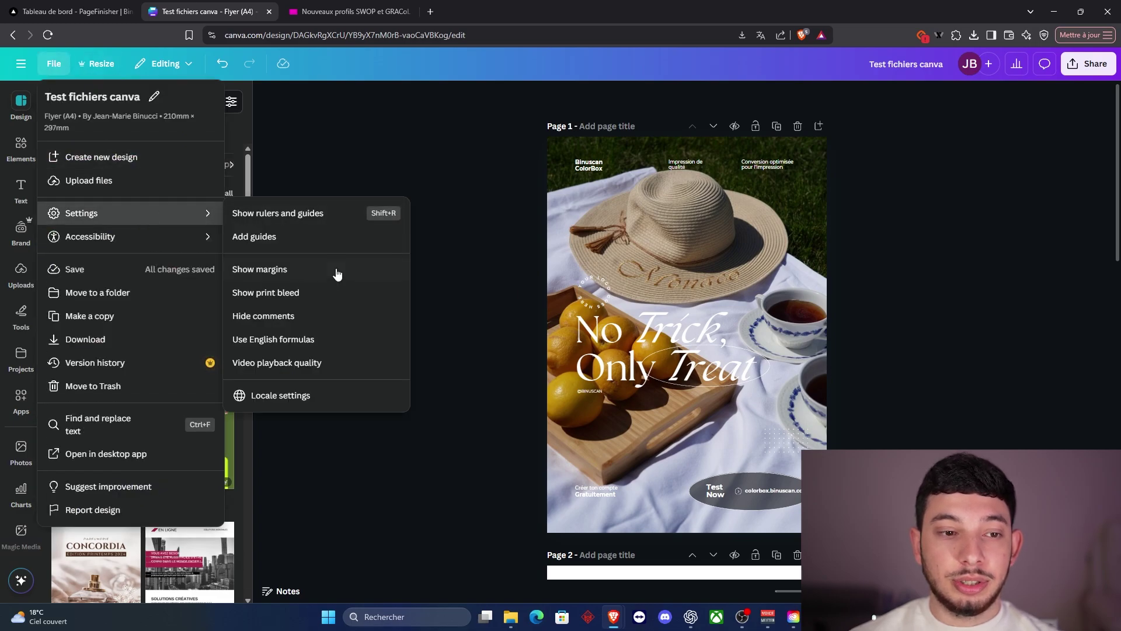
pyautogui.click(337, 301)
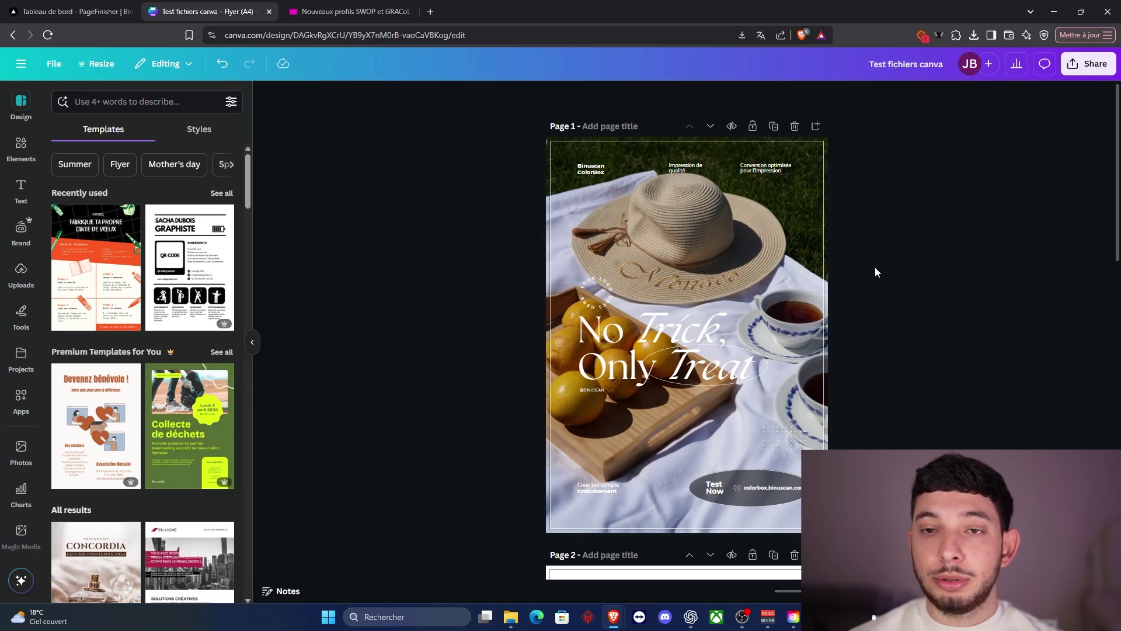
pyautogui.scroll(-6, 939, 370)
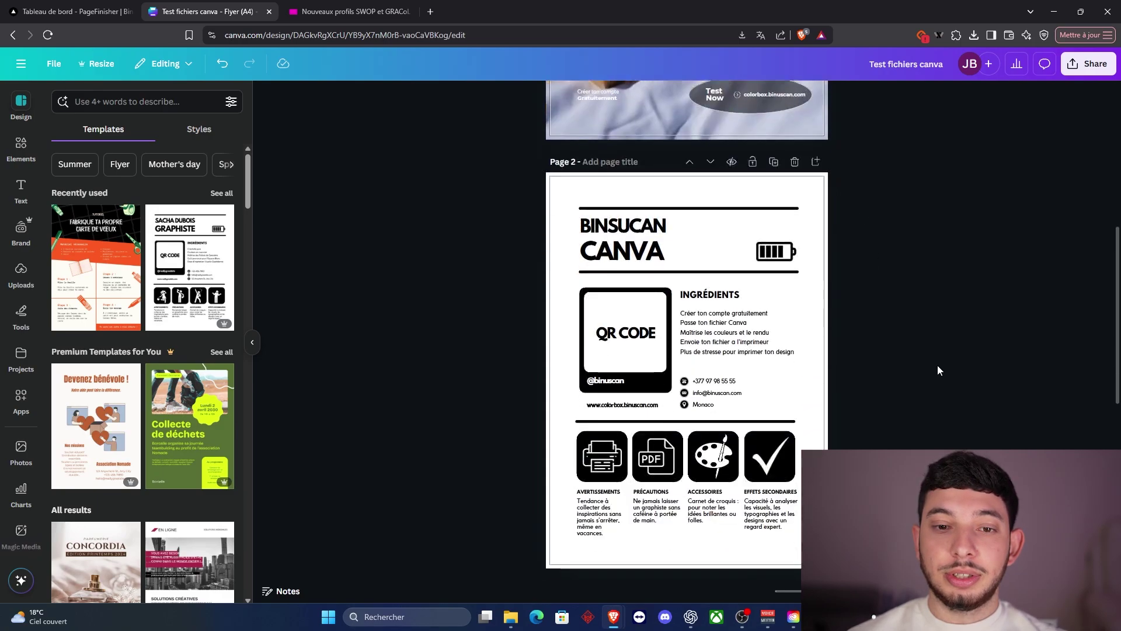
pyautogui.scroll(-5, 938, 366)
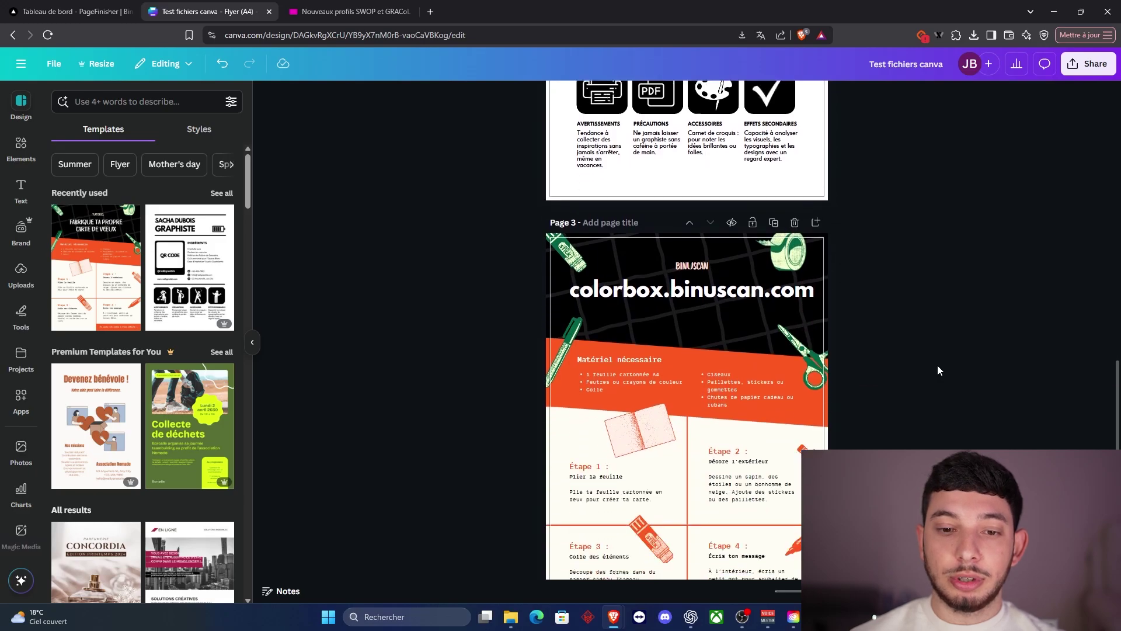
pyautogui.scroll(-2, 937, 366)
pyautogui.scroll(15, 944, 362)
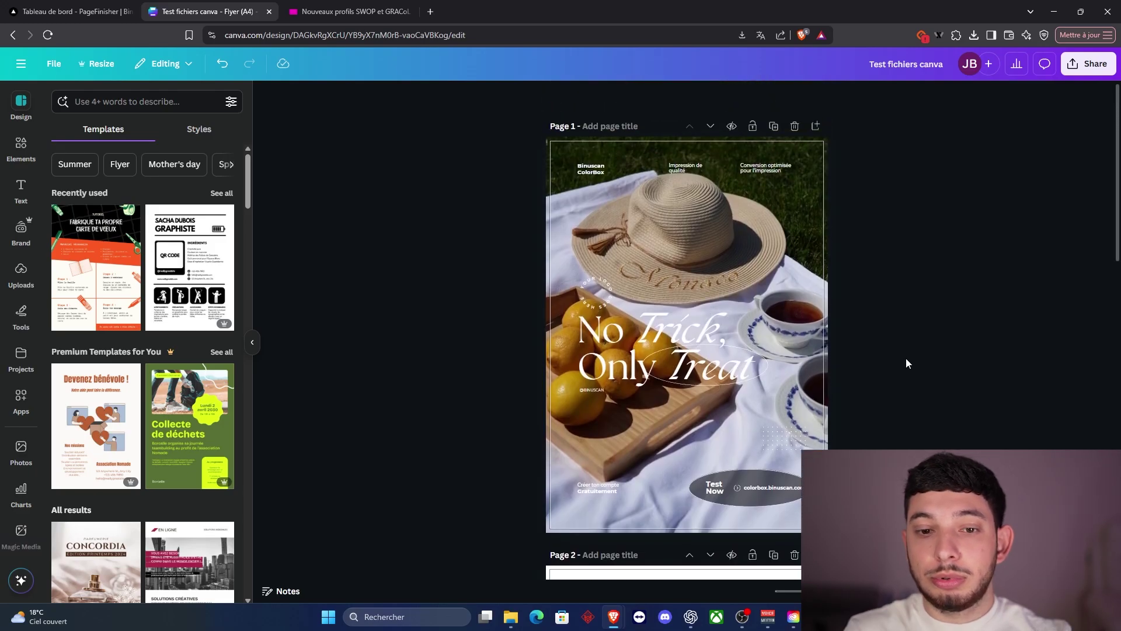
pyautogui.scroll(-7, 882, 324)
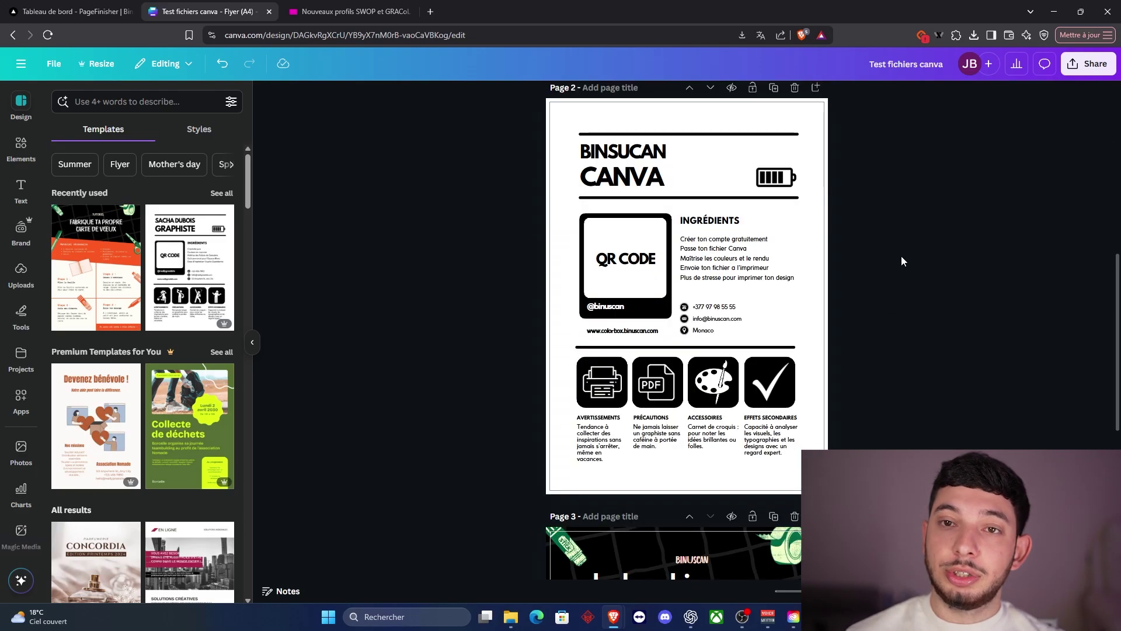
pyautogui.scroll(1, 958, 275)
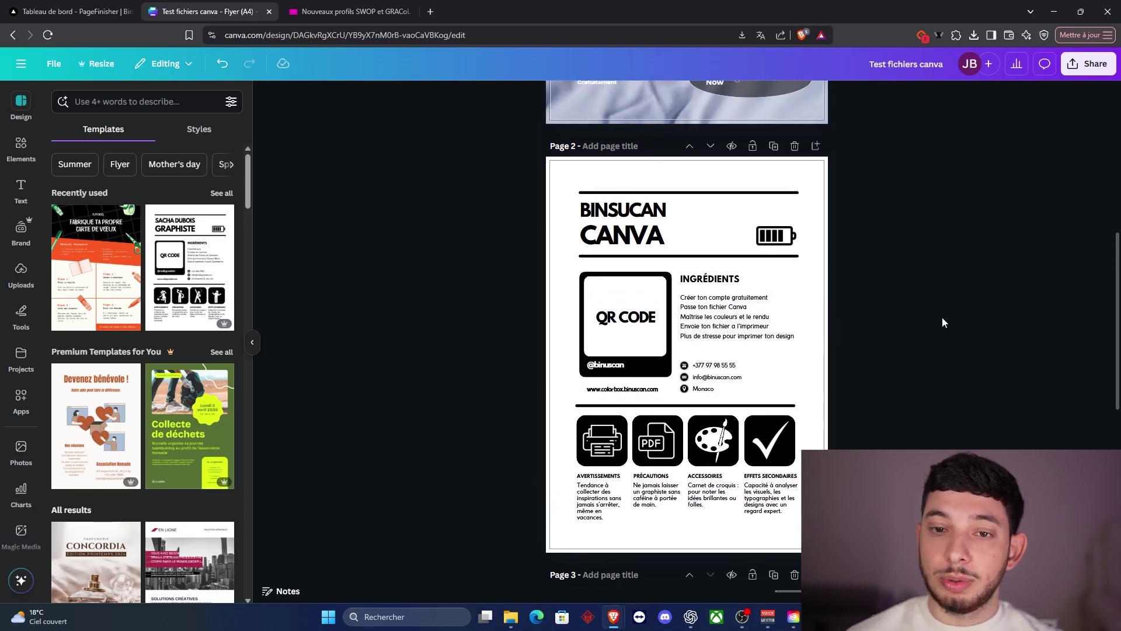
# Open the design's download settings and set the file type to PDF Print.
pyautogui.click(1088, 63)
pyautogui.click(909, 309)
pyautogui.click(934, 146)
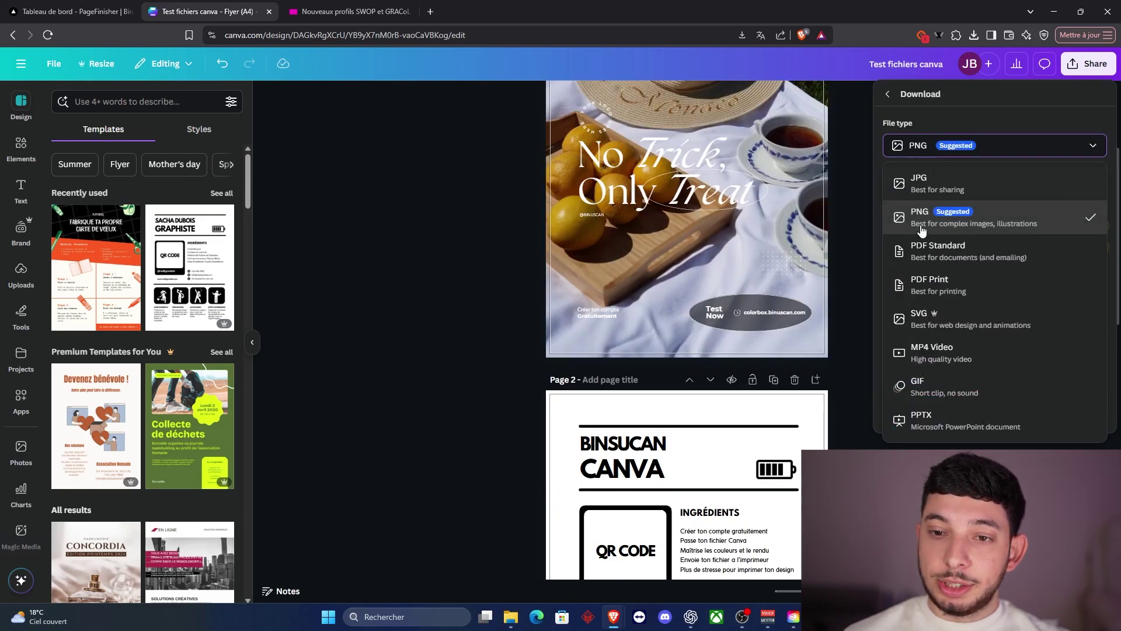
pyautogui.click(976, 286)
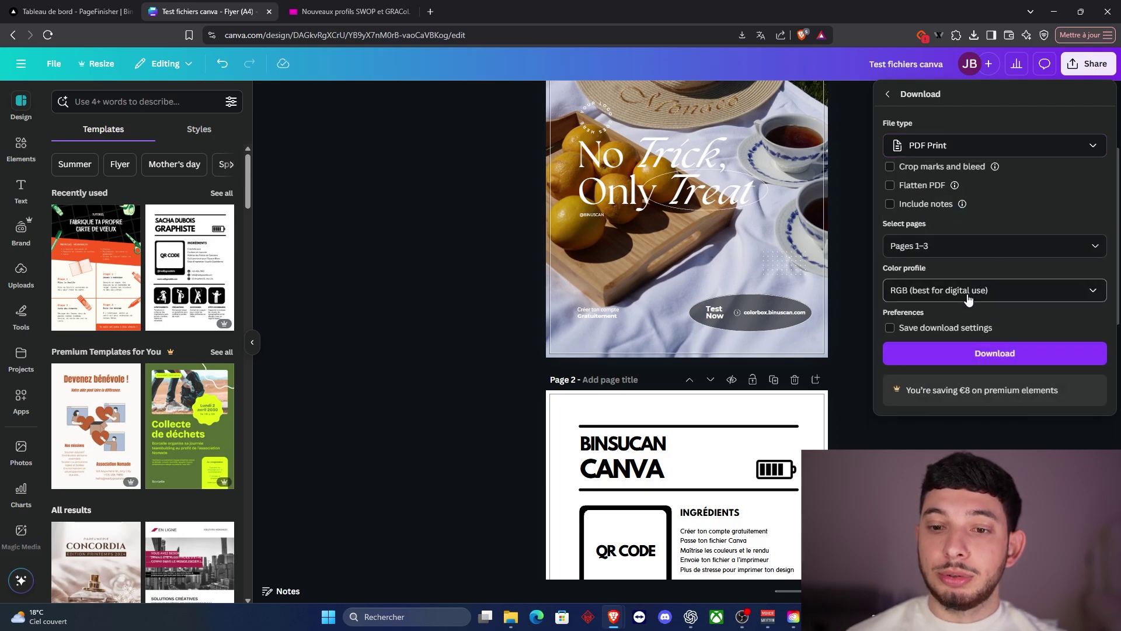
# Try the CMYK (best for professional printing) color profile for the PDF download.
pyautogui.click(978, 292)
pyautogui.click(978, 292)
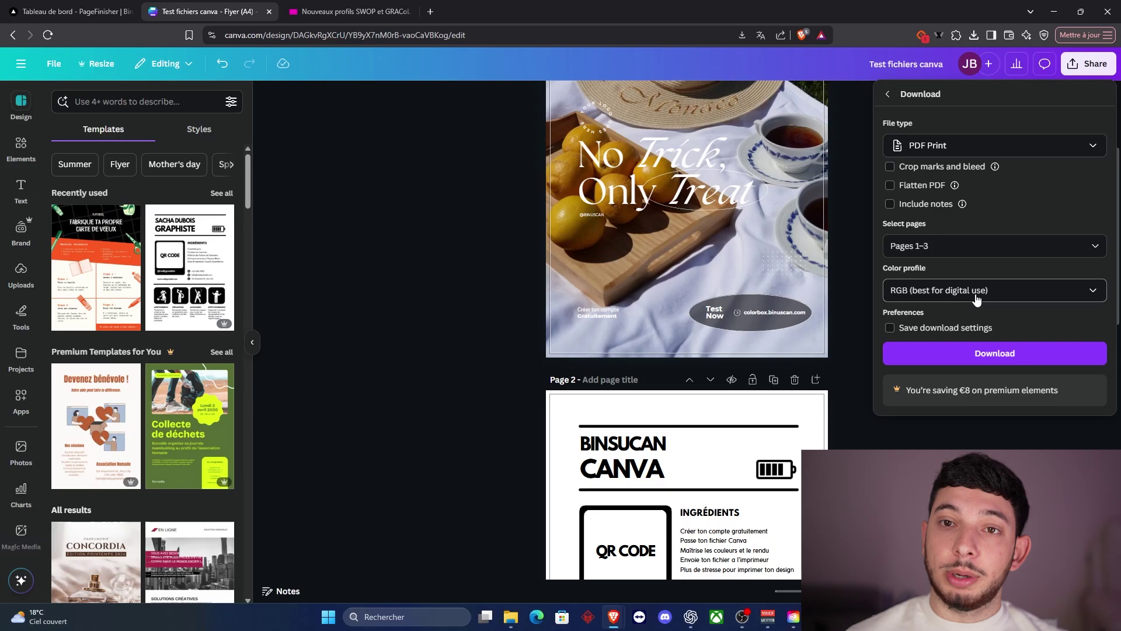
pyautogui.click(978, 292)
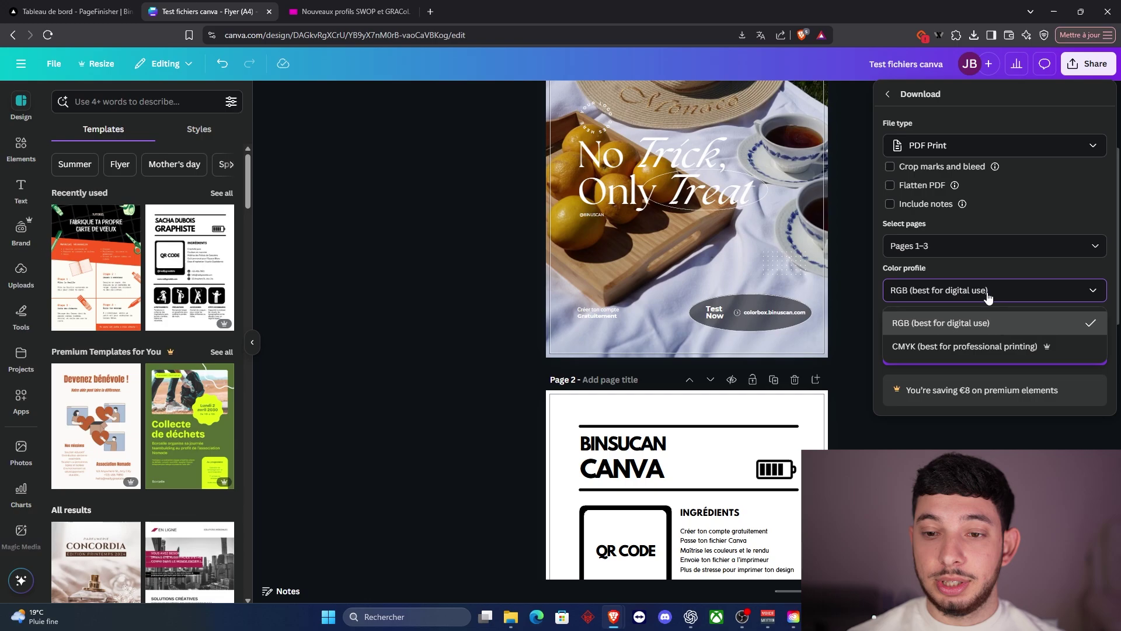
pyautogui.click(966, 346)
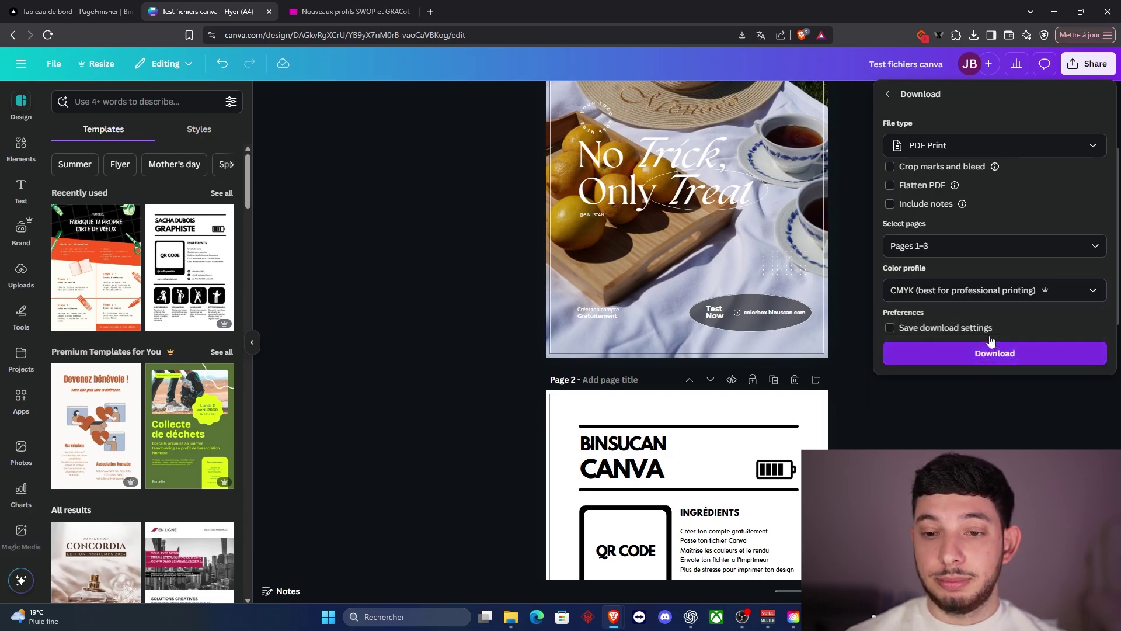
pyautogui.click(951, 295)
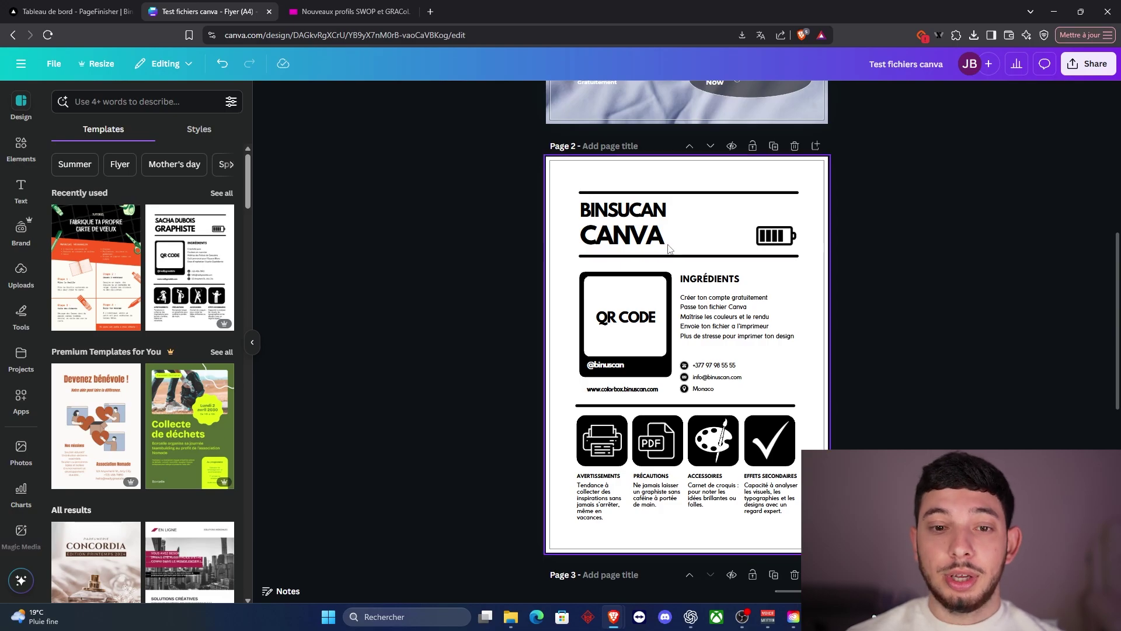
# Inspect the hex color code of the CANVA title text on page 2.
pyautogui.click(638, 232)
pyautogui.click(558, 97)
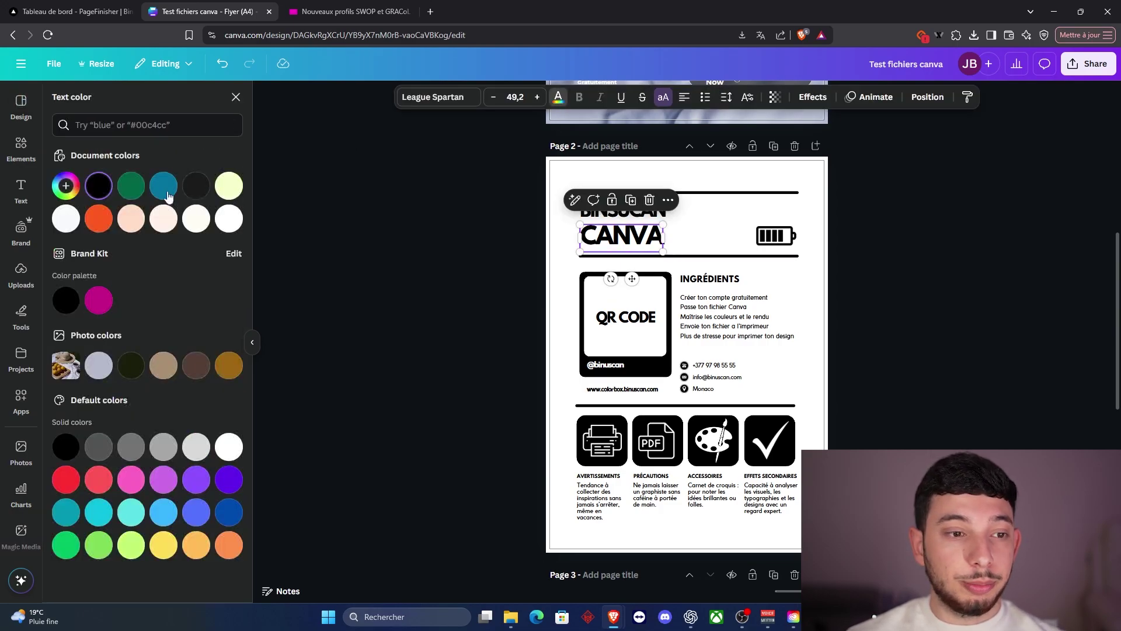
pyautogui.click(61, 185)
pyautogui.tripleClick(159, 308)
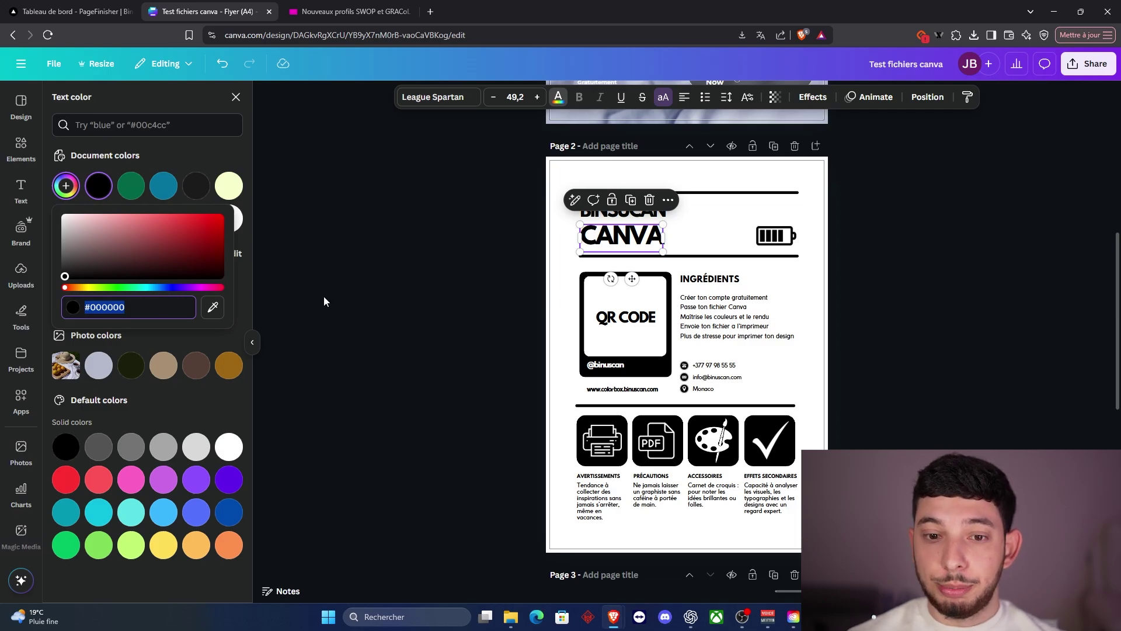
pyautogui.press('Escape')
# Download only the current page (Page 2) as PDF Print with crop marks and bleed, using the CMYK (best for professional printing) color profile.
pyautogui.click(1088, 63)
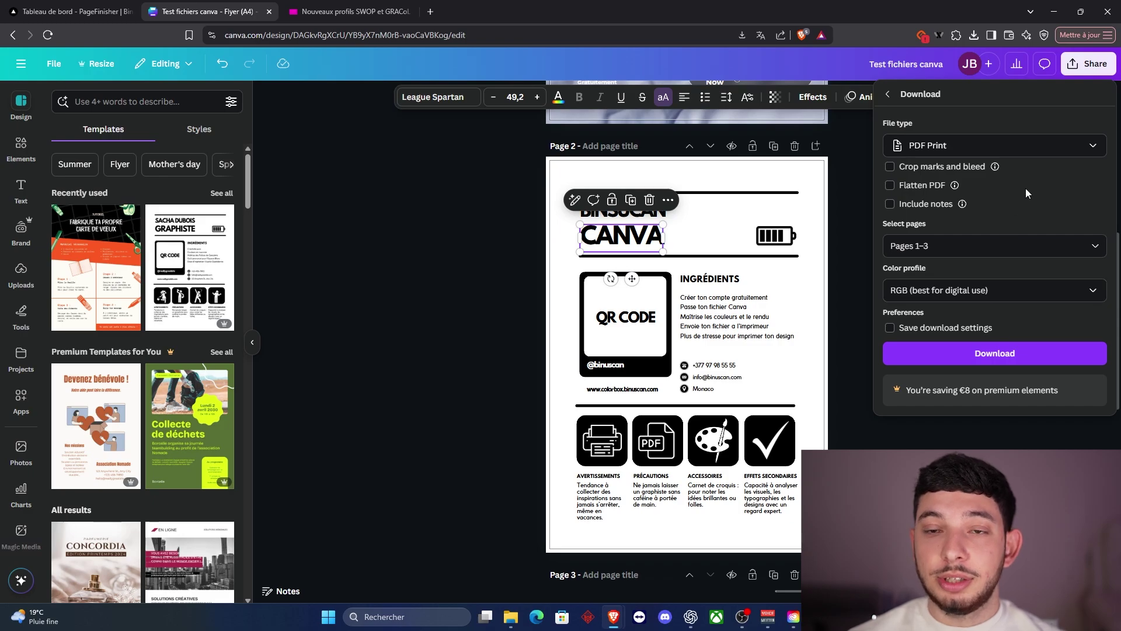
pyautogui.click(891, 168)
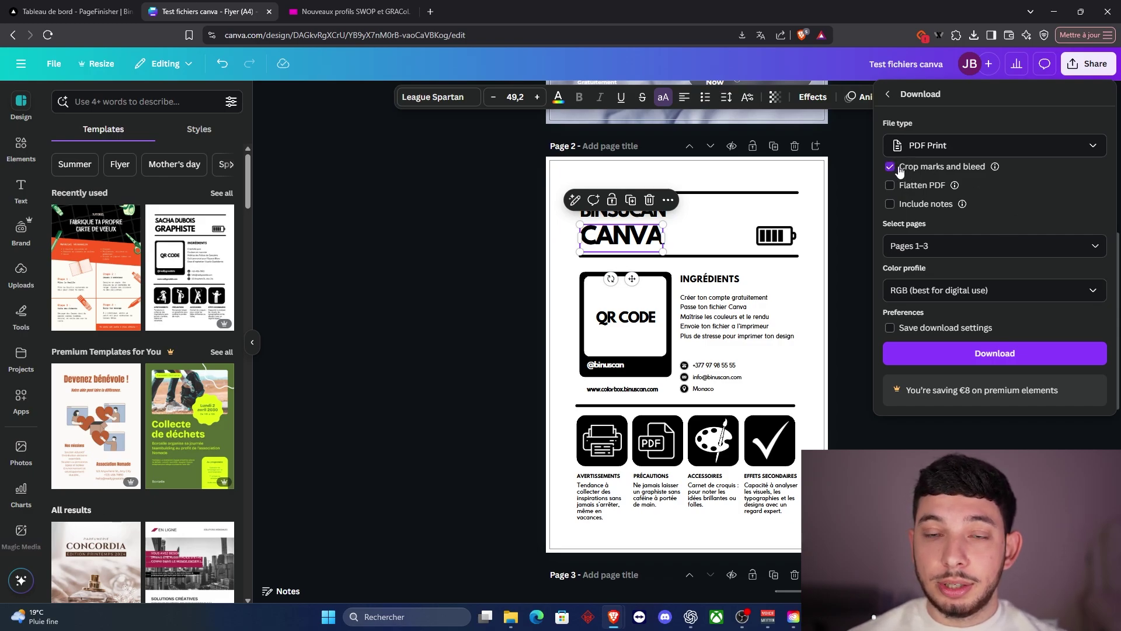
pyautogui.click(886, 237)
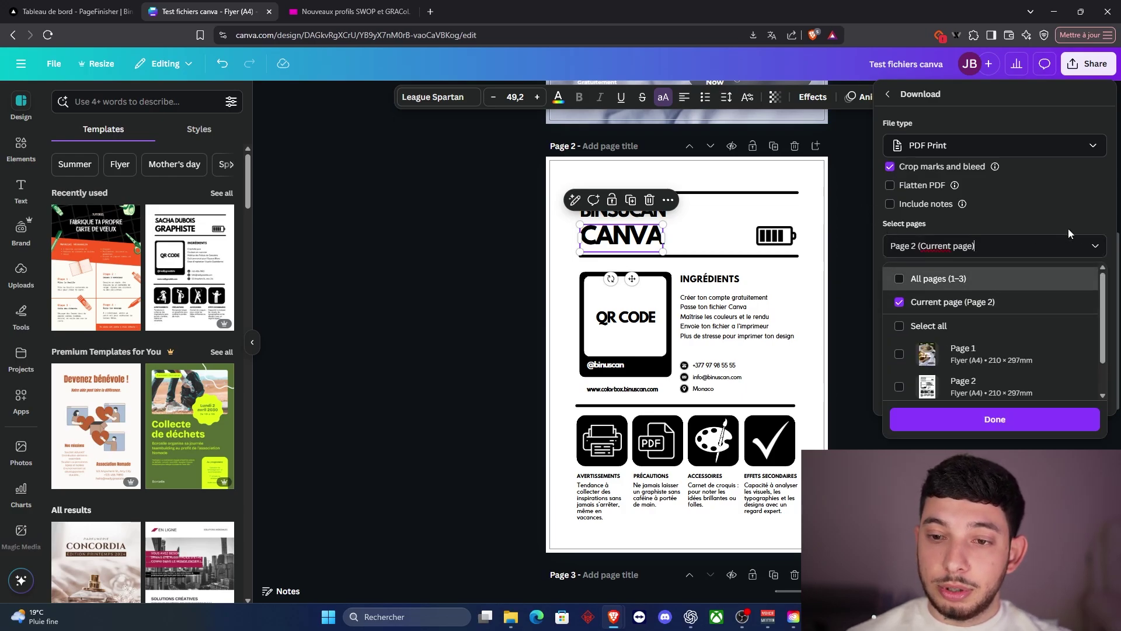
pyautogui.click(1100, 243)
pyautogui.click(951, 292)
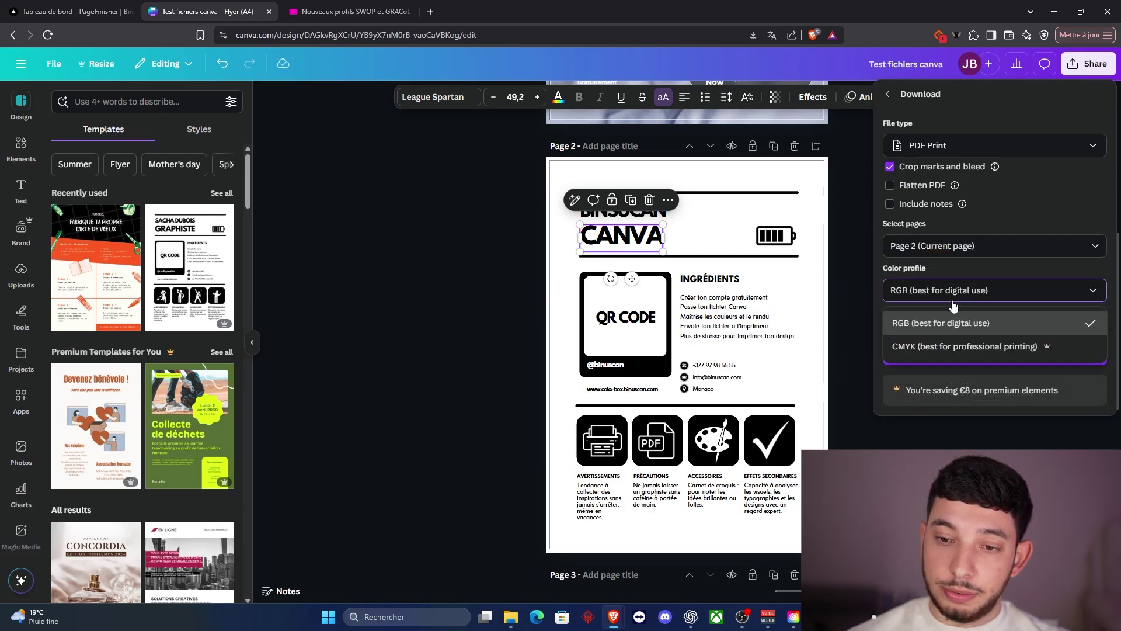
pyautogui.click(945, 346)
pyautogui.click(983, 356)
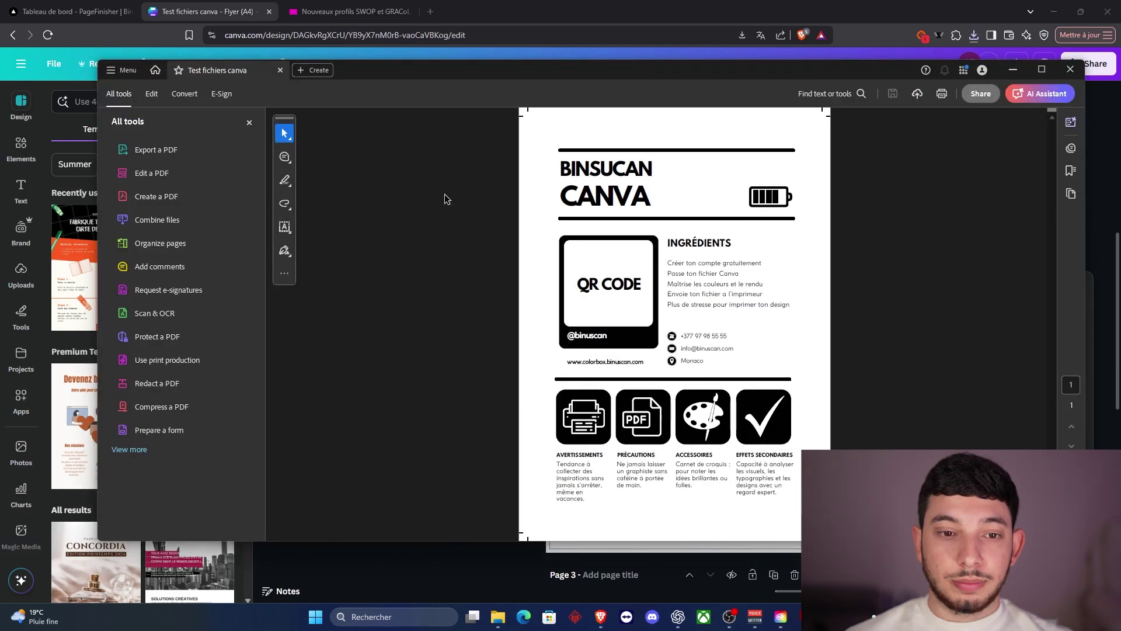
# In Acrobat, maximize the downloaded Test fichiers canva PDF and open Output Preview from the print production tools.
pyautogui.moveTo(612, 69); pyautogui.dragTo(546, 75)
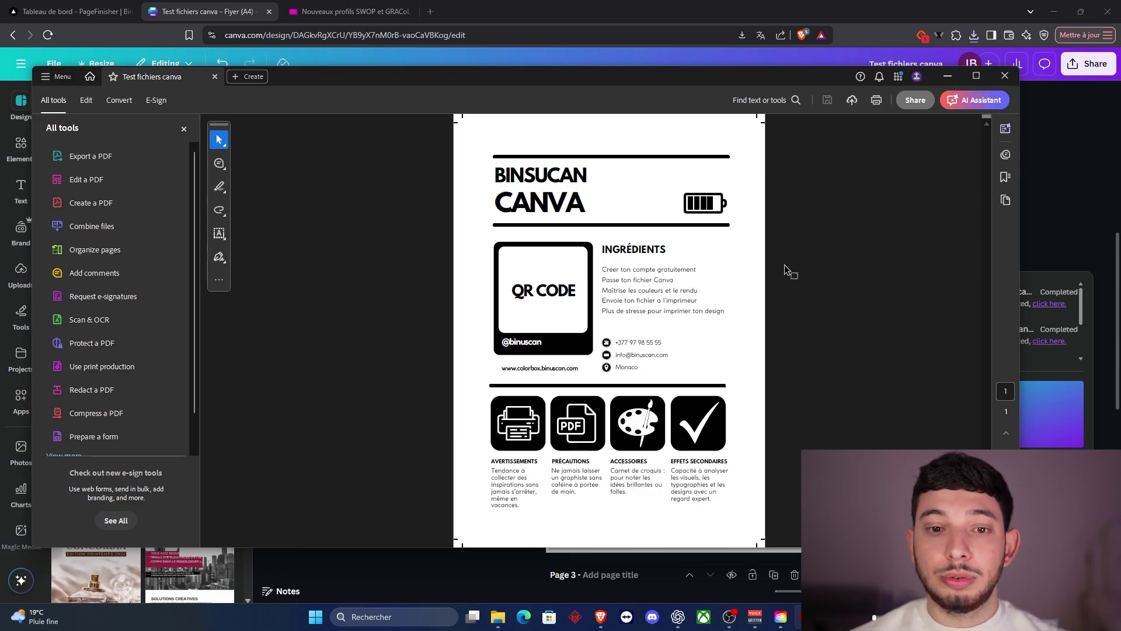
pyautogui.press('super+Up')
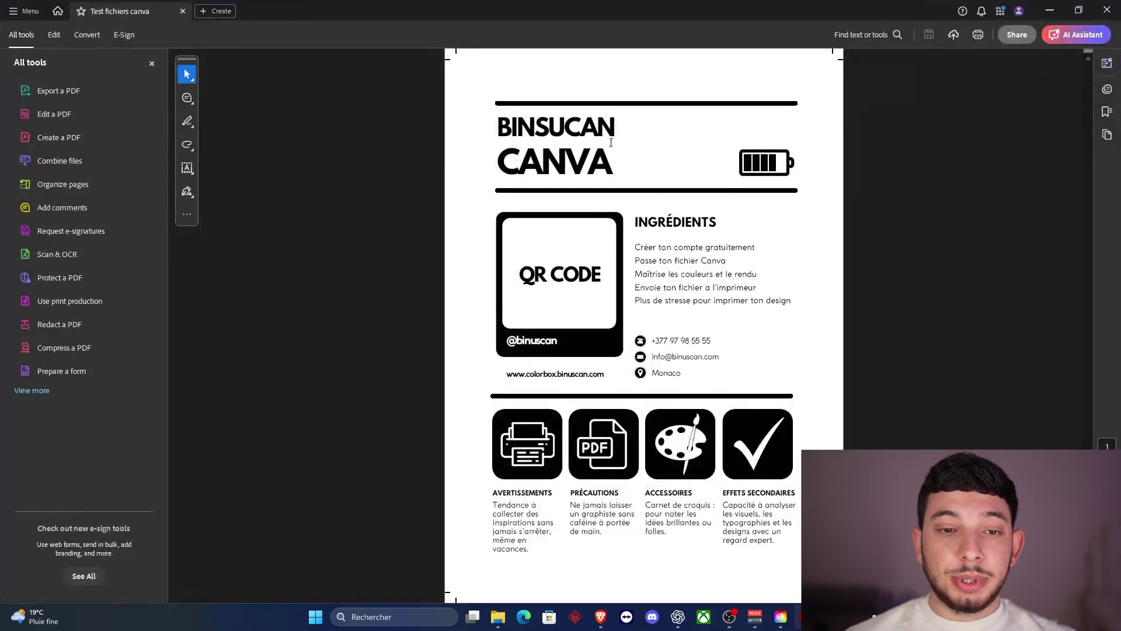
pyautogui.click(88, 301)
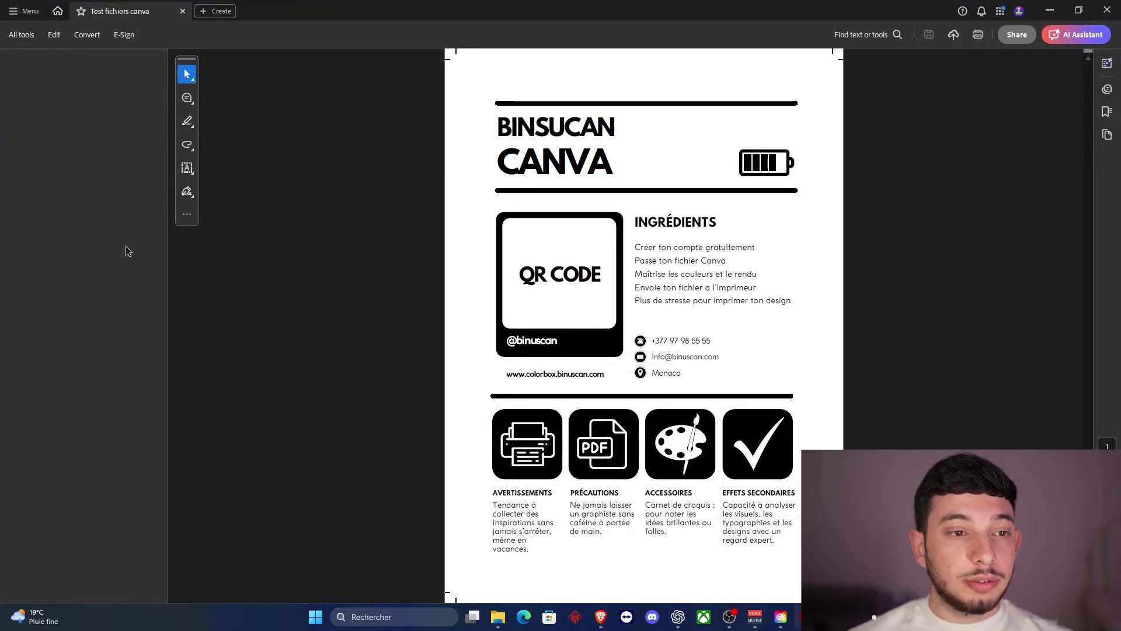
pyautogui.click(69, 98)
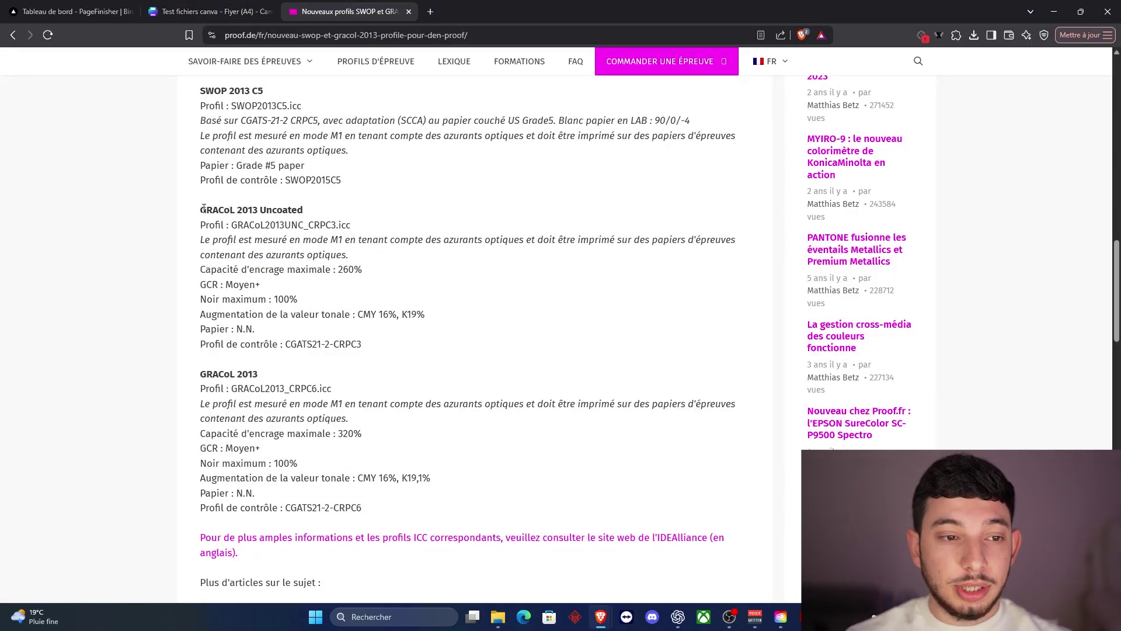
# Examine the GRACoL 2013 Uncoated profile description in the proof.de article in the browser.
pyautogui.doubleClick(203, 209)
pyautogui.click(265, 216)
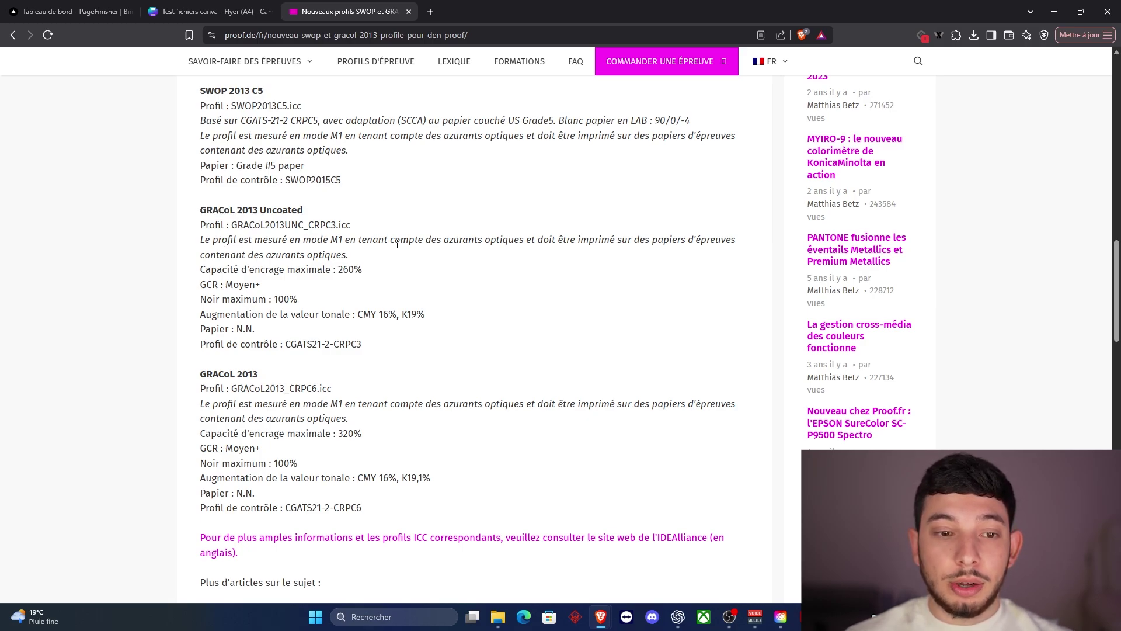
pyautogui.moveTo(533, 240); pyautogui.dragTo(603, 244)
pyautogui.click(603, 245)
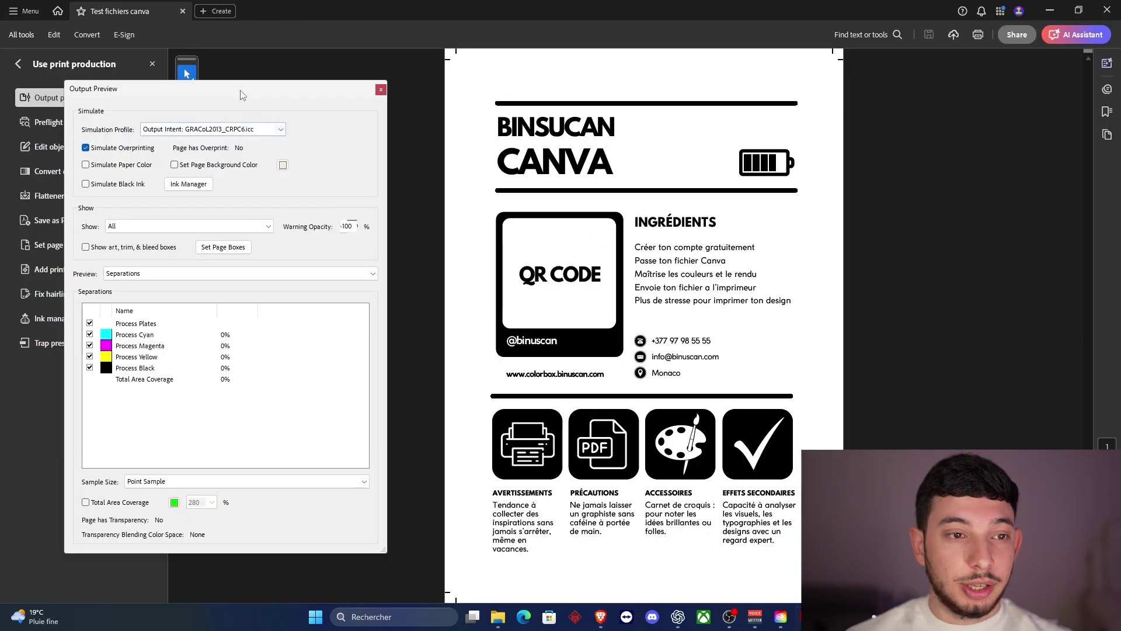
# Back in Acrobat's Output Preview, view the page without the Process Black separation, and turn all process plates back on.
pyautogui.moveTo(242, 95); pyautogui.dragTo(237, 76)
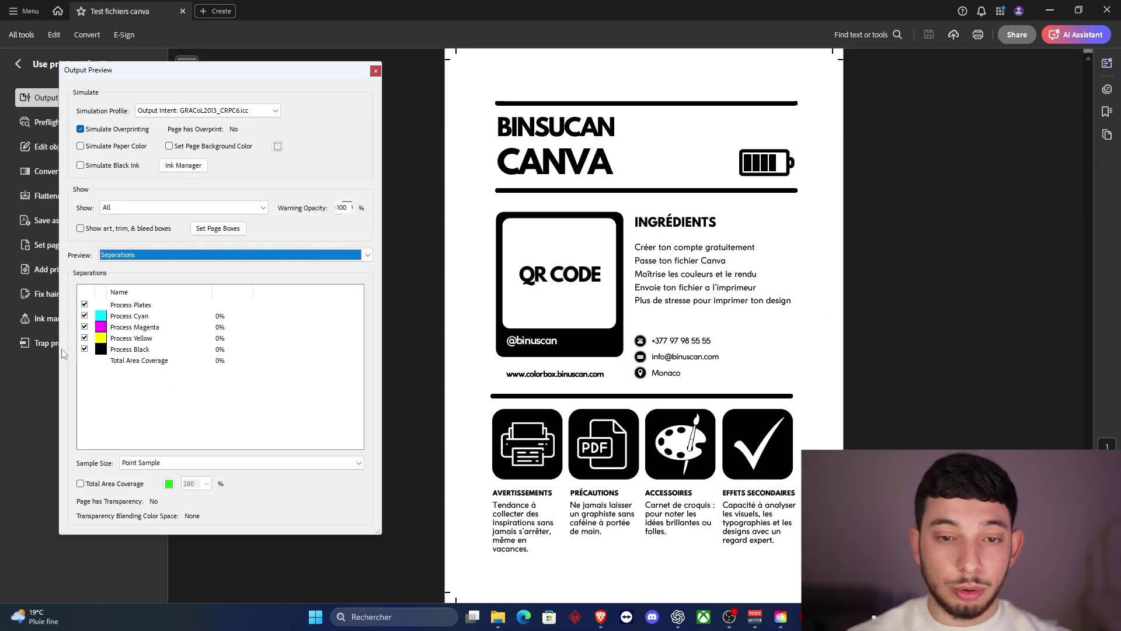
pyautogui.click(85, 349)
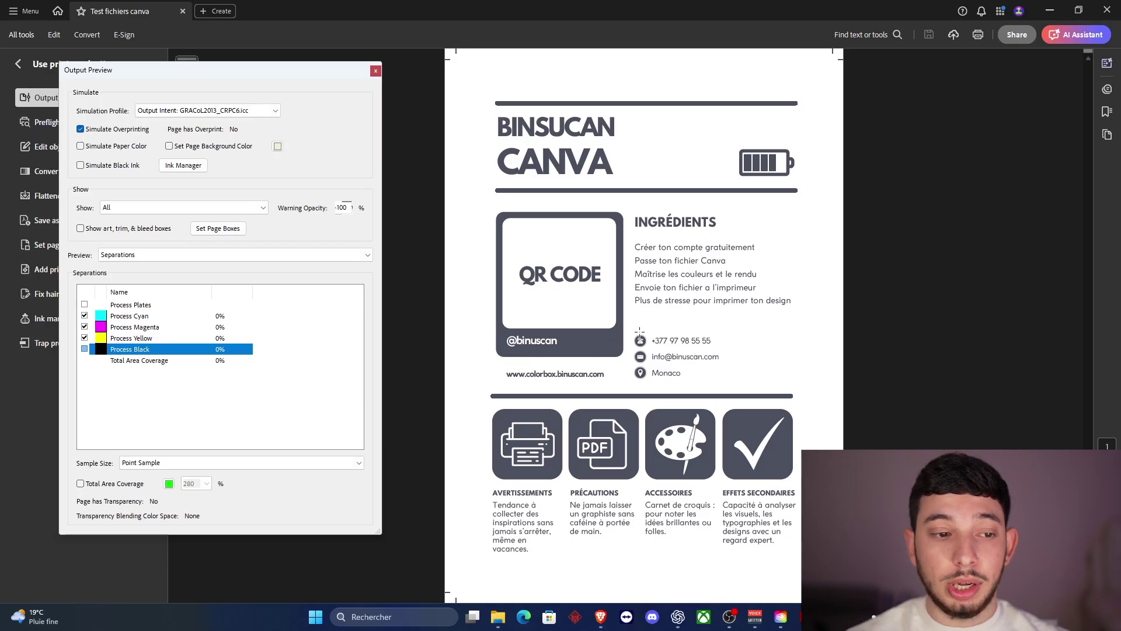
pyautogui.click(84, 304)
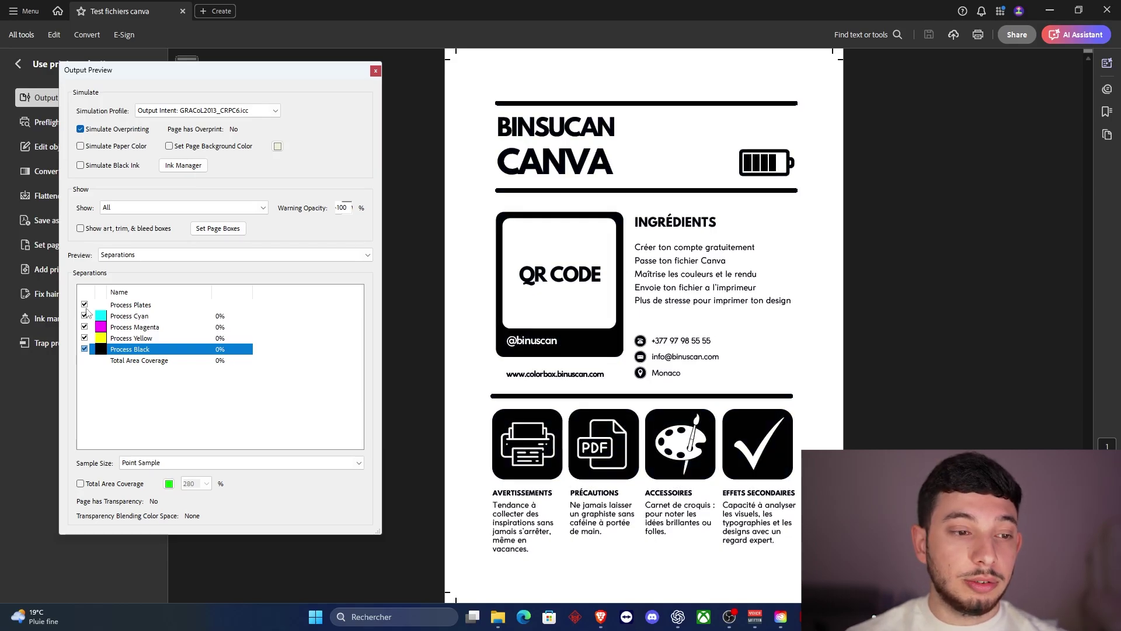
# View the cyan, magenta, yellow and black separations of the flyer one by one, and turn all process plates back on.
pyautogui.click(84, 305)
pyautogui.click(84, 315)
pyautogui.click(84, 316)
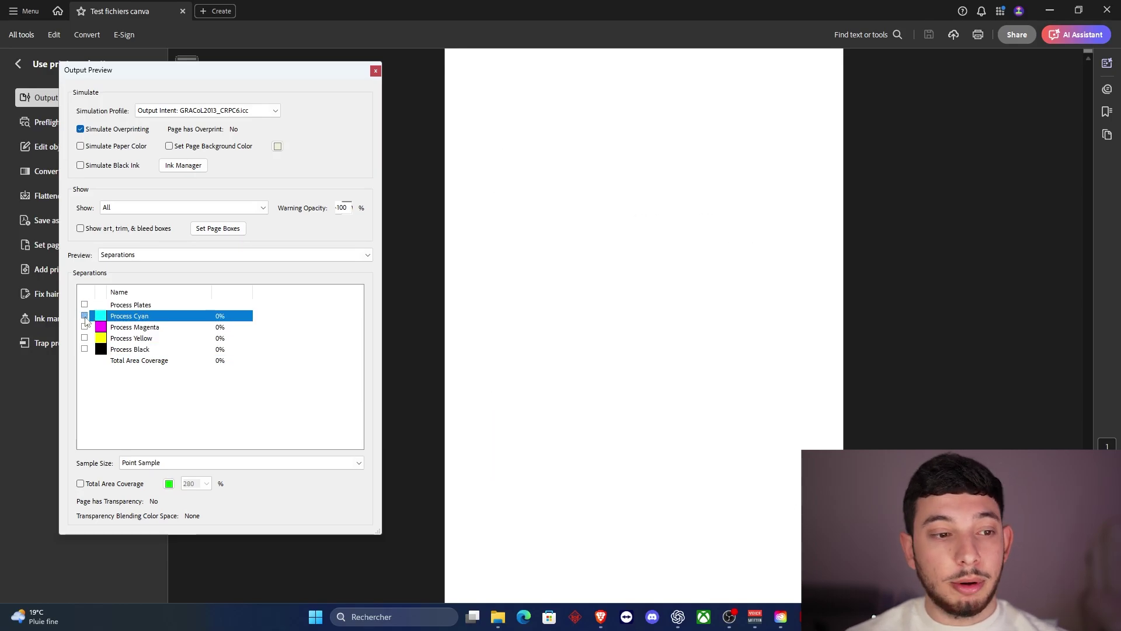
pyautogui.click(84, 327)
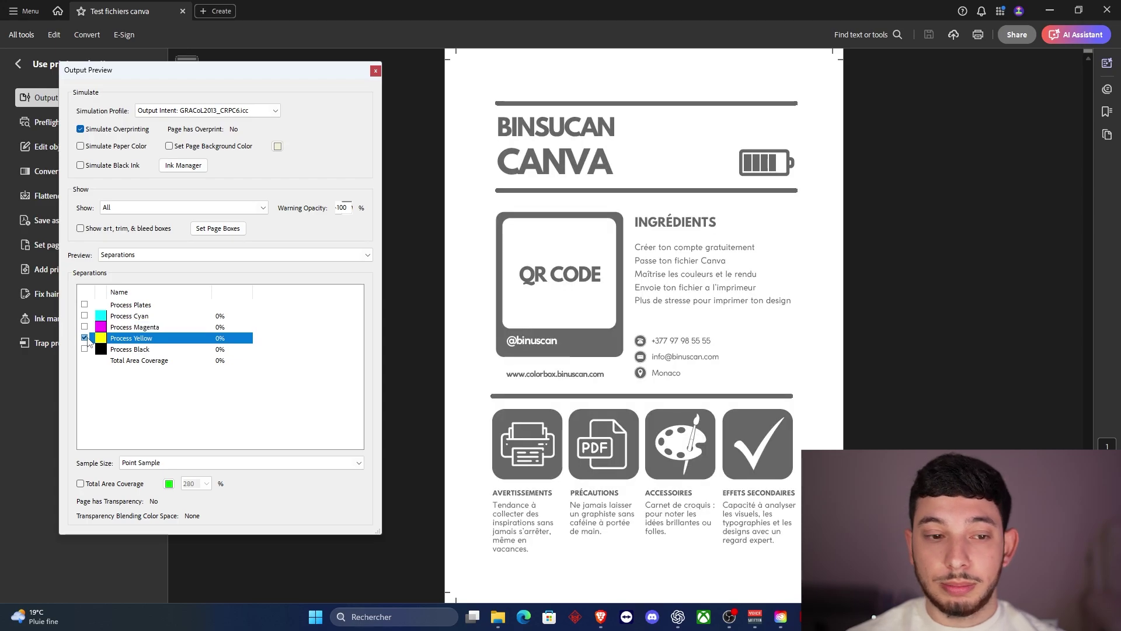
pyautogui.click(84, 327)
pyautogui.click(84, 349)
pyautogui.click(84, 349)
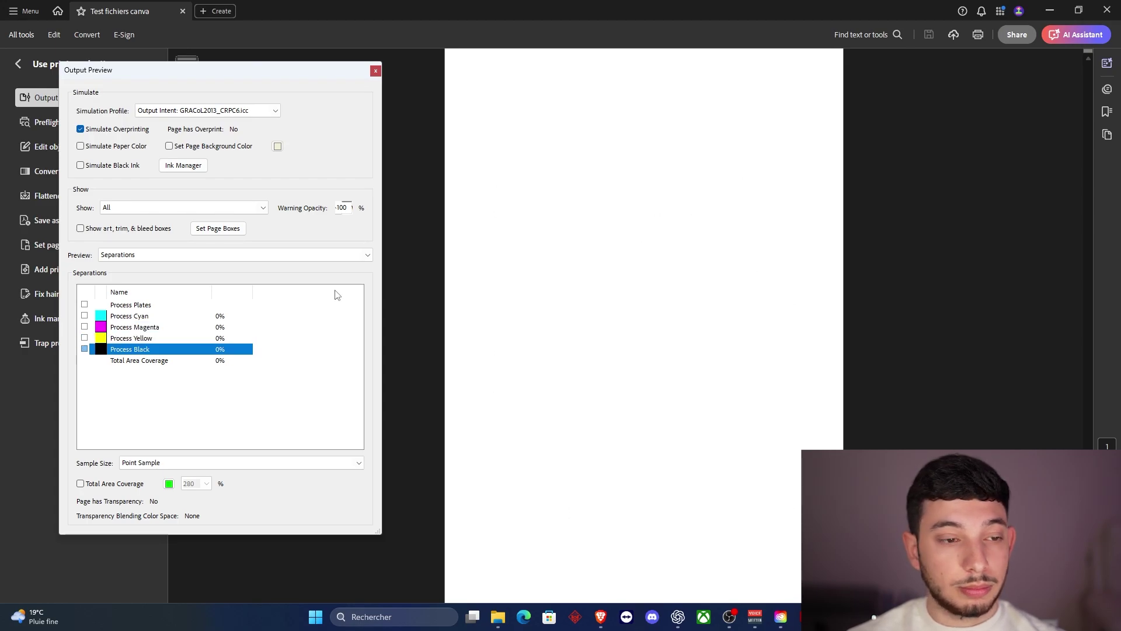
pyautogui.click(84, 305)
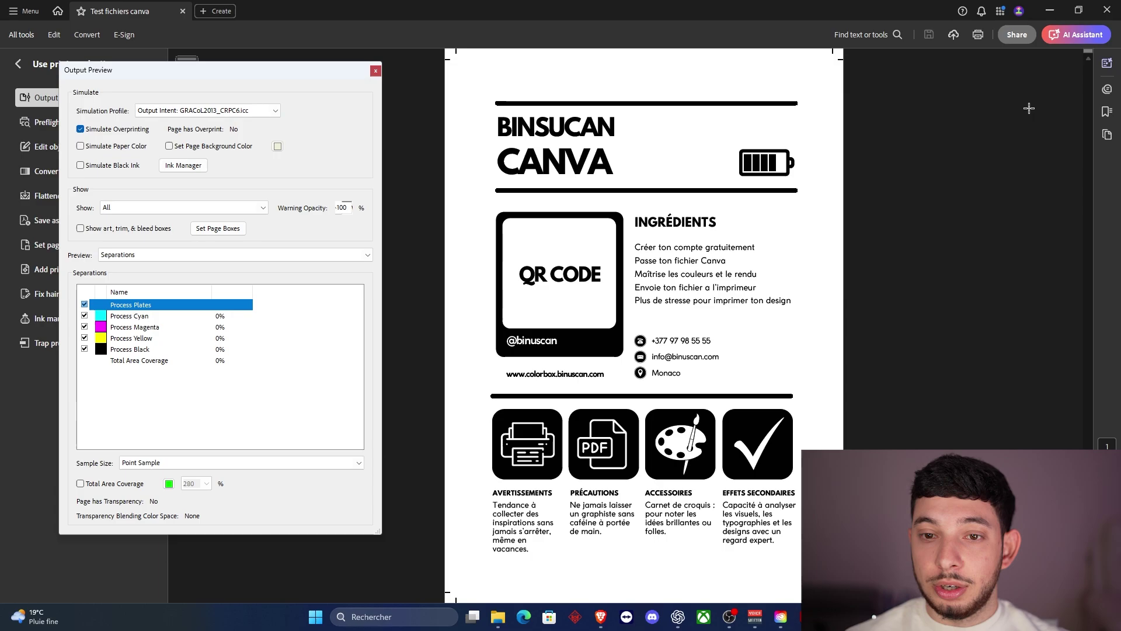
# Back in Canva, download Page 2 as PDF Print with crop marks and bleed in RGB (best for digital use), and close Acrobat's Output Preview.
pyautogui.click(1049, 12)
pyautogui.click(198, 14)
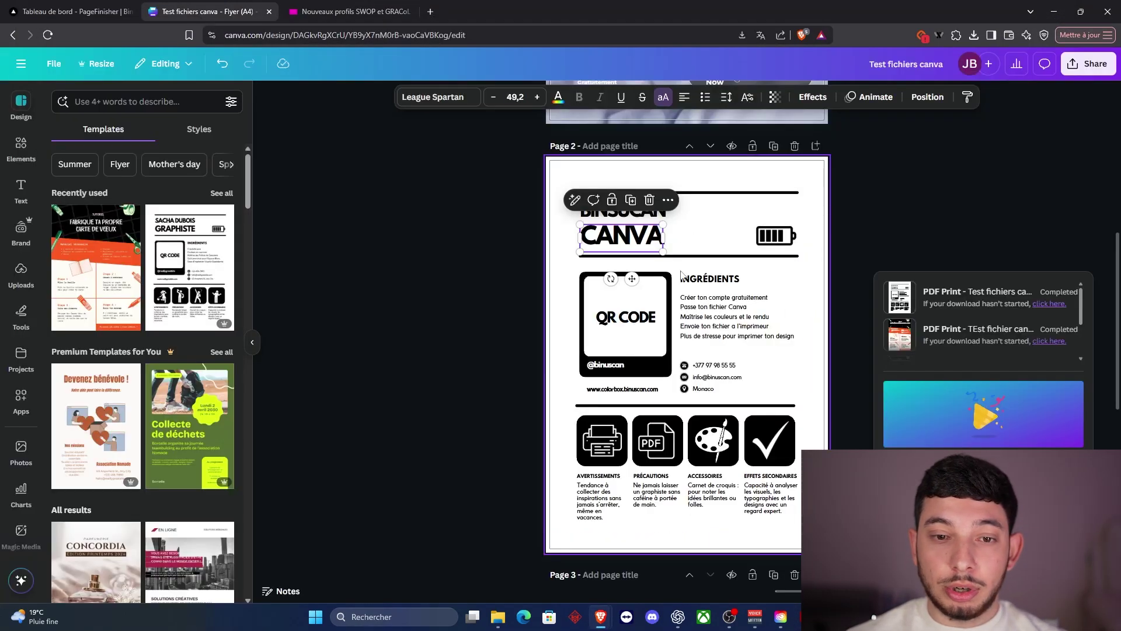
pyautogui.click(960, 202)
pyautogui.click(1088, 66)
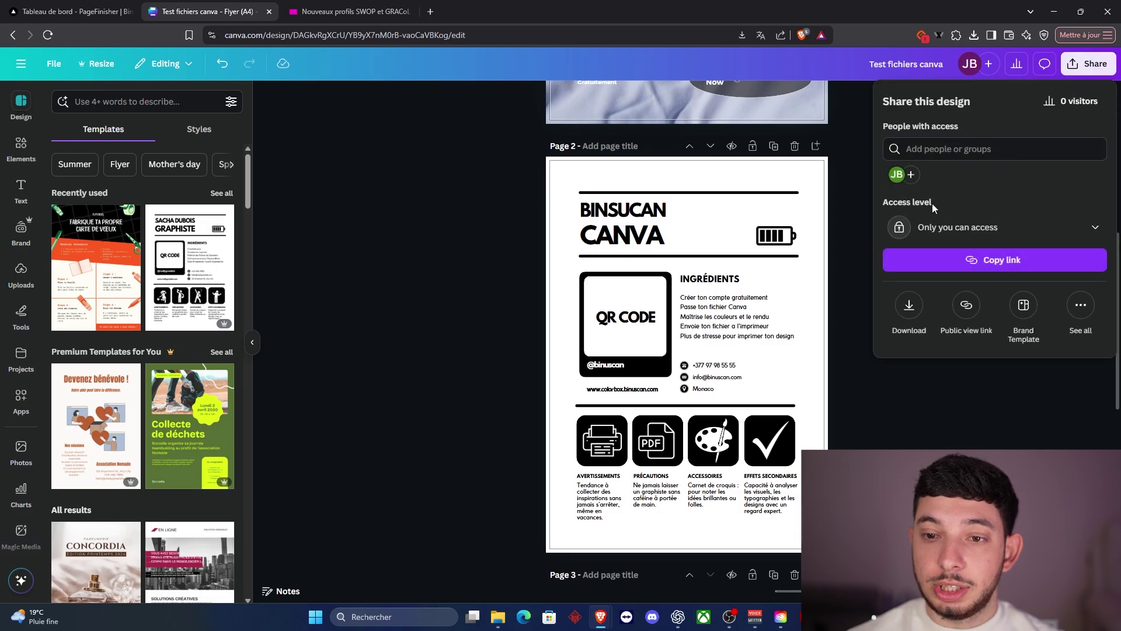
pyautogui.click(909, 304)
pyautogui.click(995, 145)
pyautogui.click(895, 170)
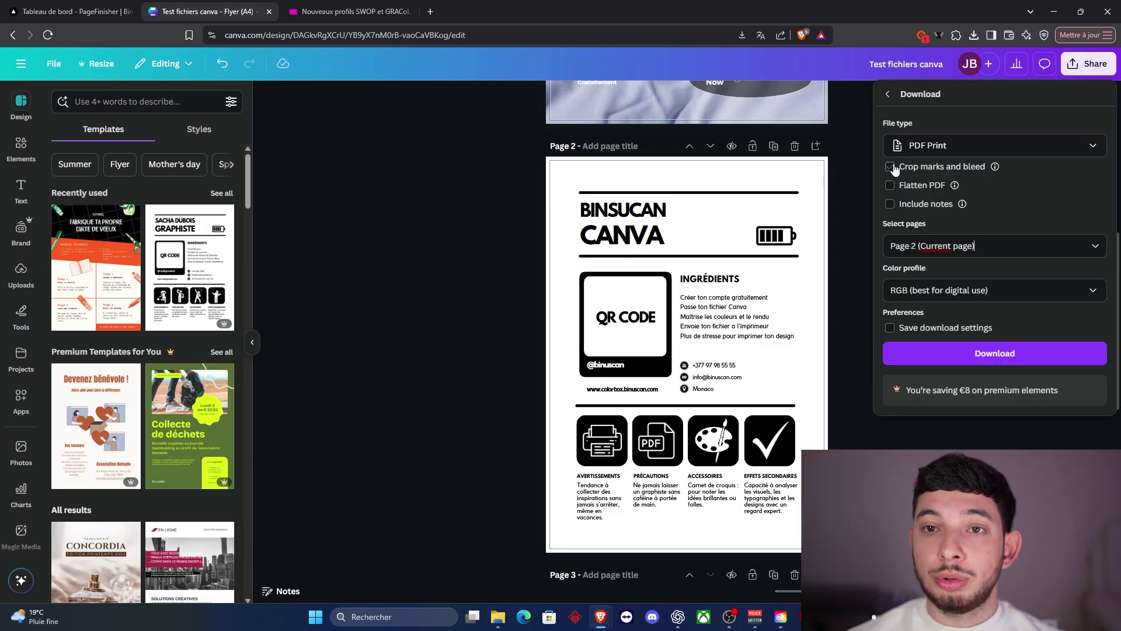
pyautogui.click(995, 353)
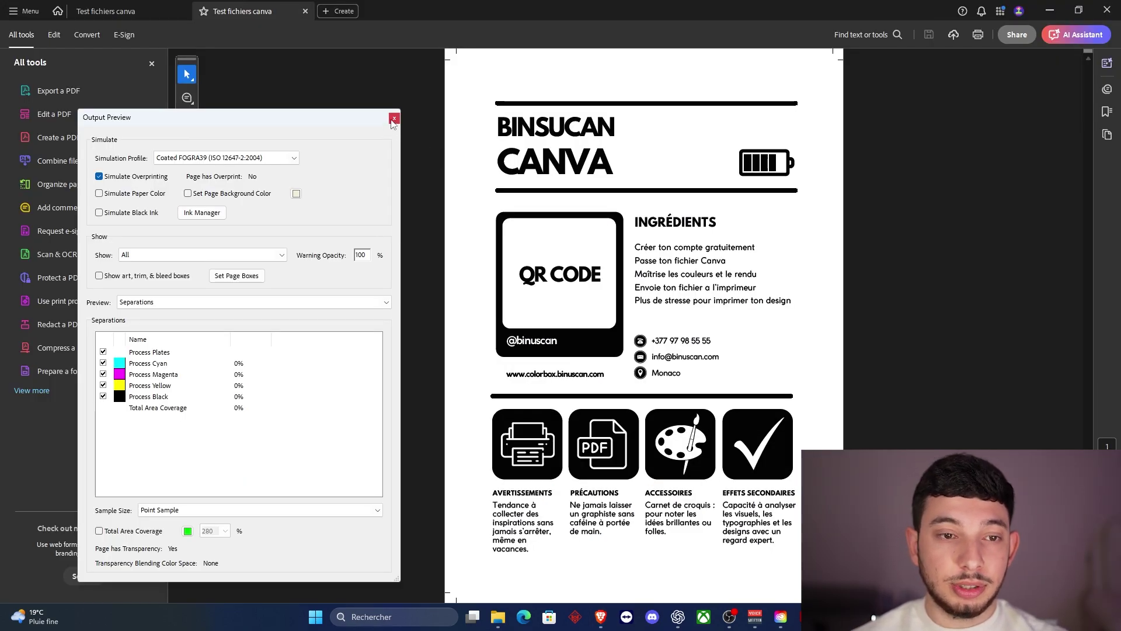
pyautogui.click(395, 118)
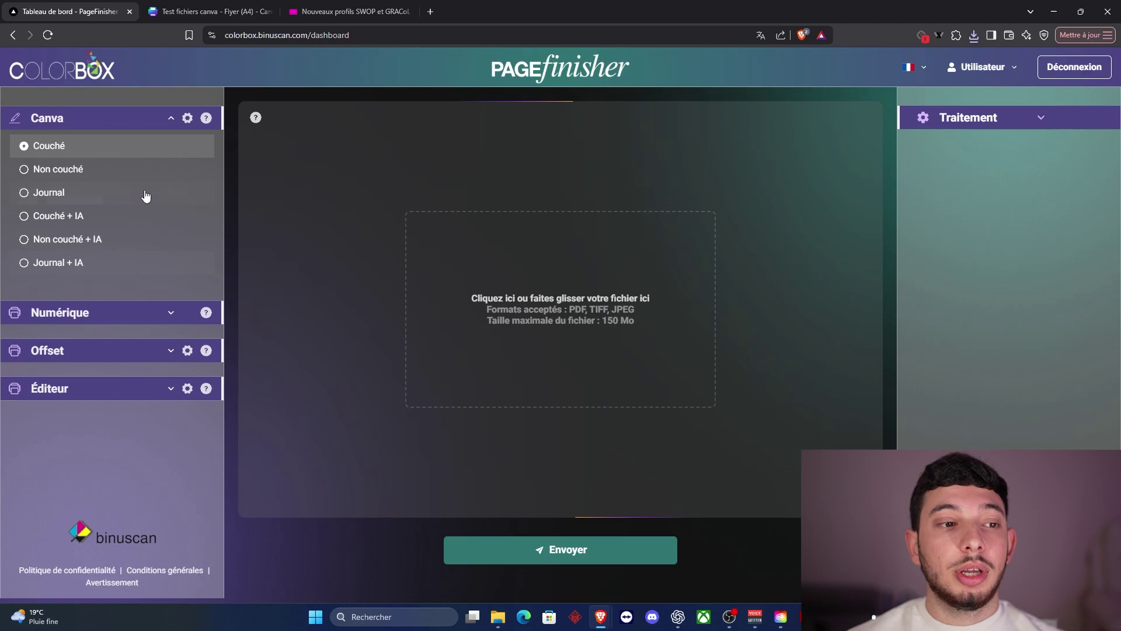
# In PageFinisher, upload Test fichiers canva (1).pdf and send it for processing with the Canva Couché preset.
pyautogui.moveTo(143, 151)
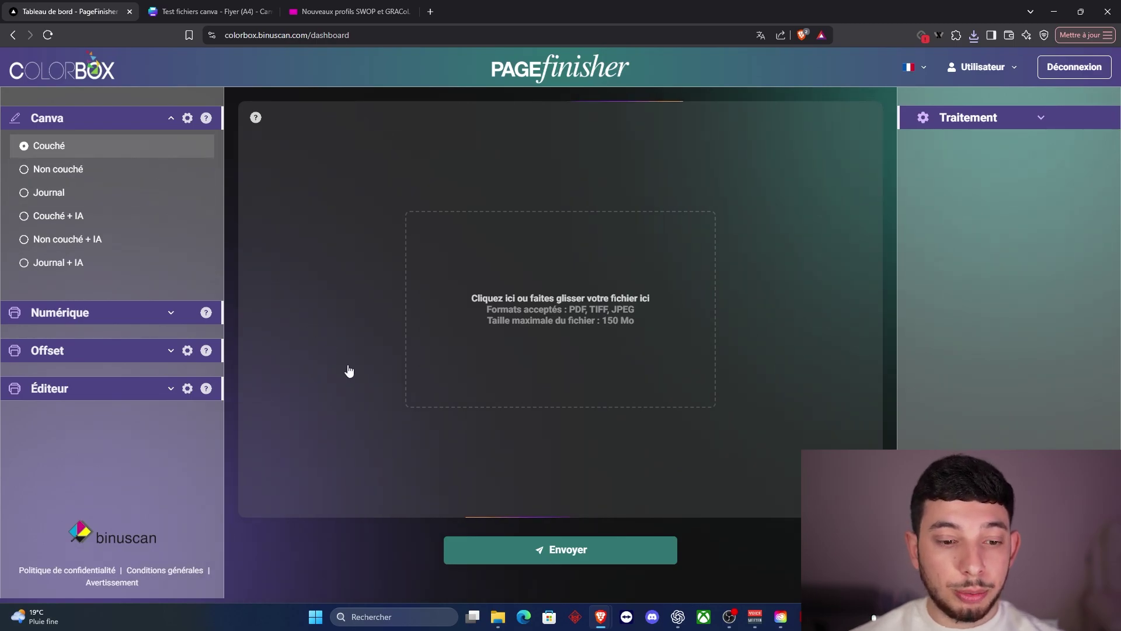
pyautogui.moveTo(498, 617)
pyautogui.click(629, 562)
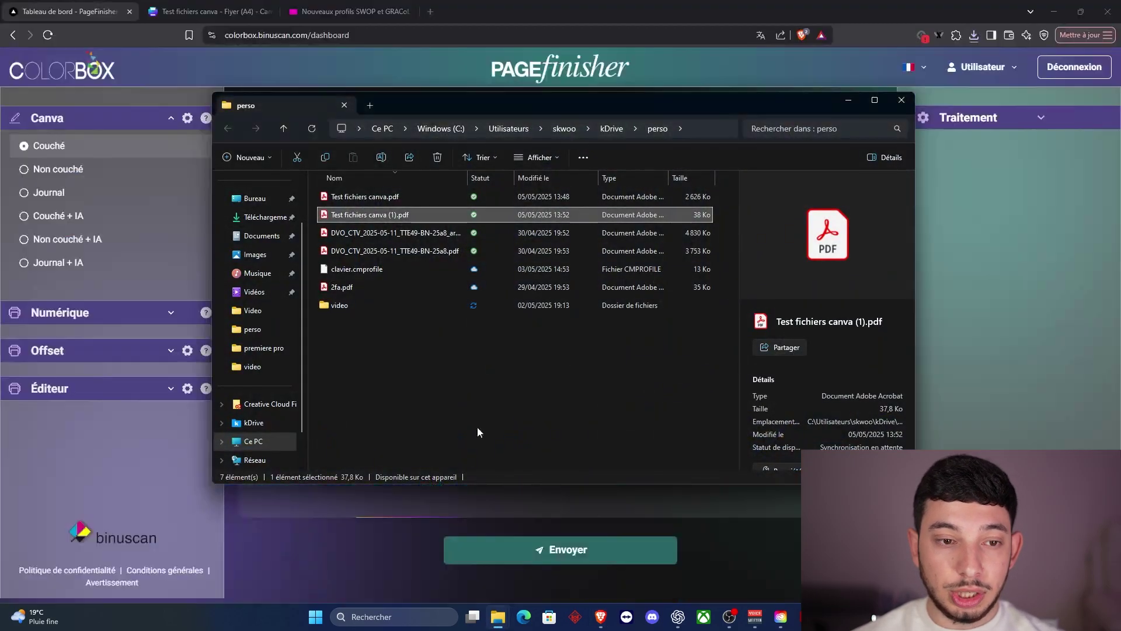
pyautogui.moveTo(450, 223); pyautogui.dragTo(398, 562)
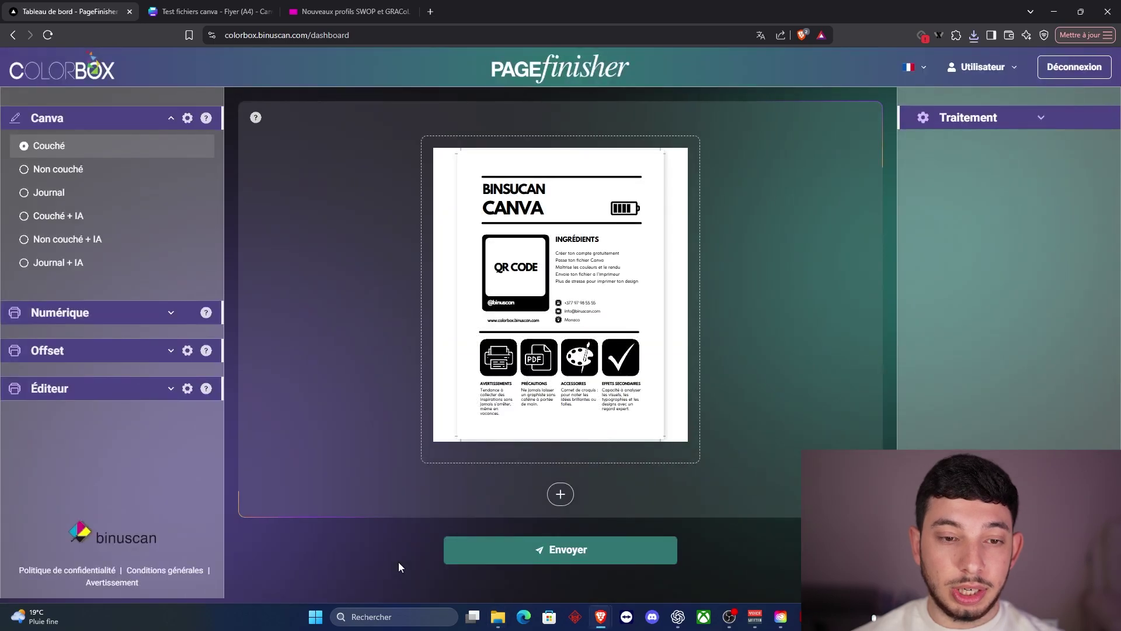
pyautogui.moveTo(103, 152)
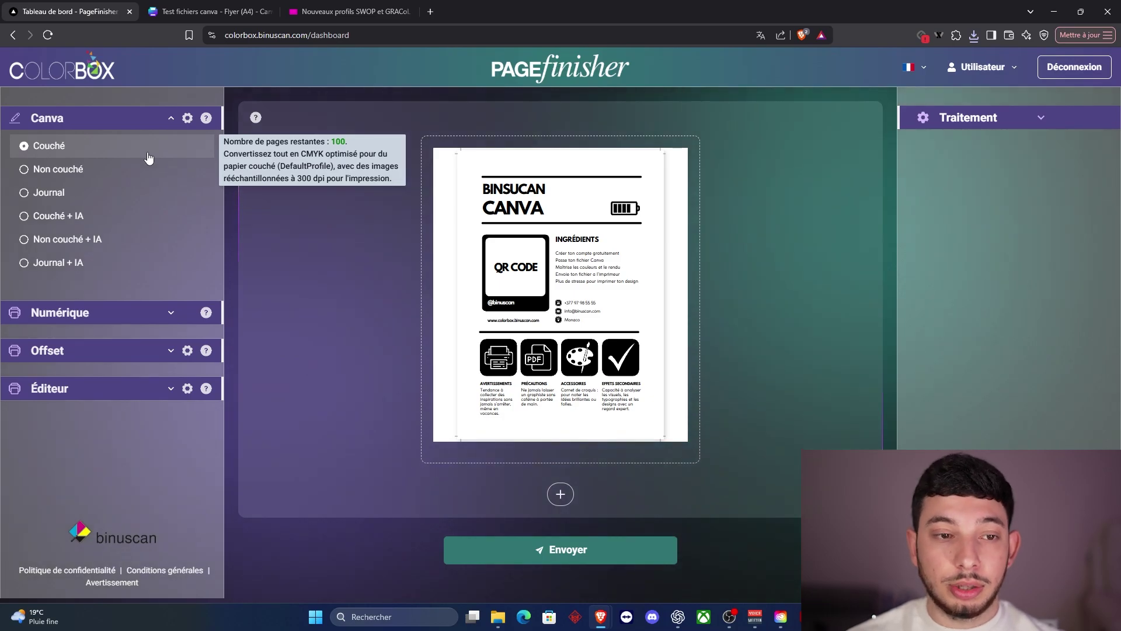
pyautogui.click(532, 550)
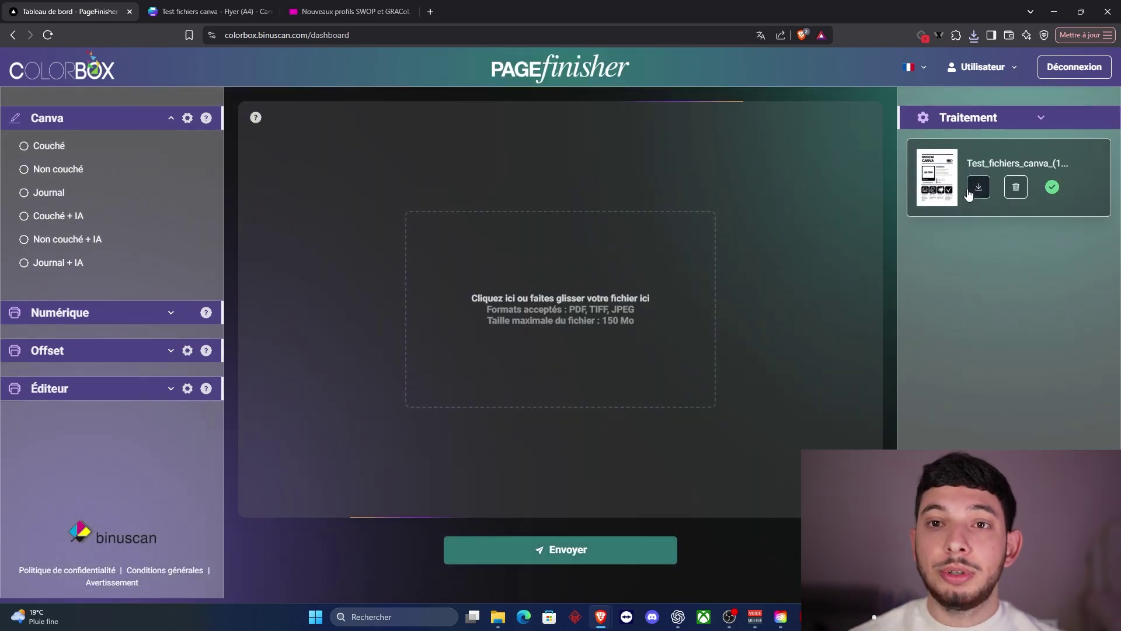
# Download the processed PDF into the perso folder as Test_fichiers_canva_(1)-d194.pdf and open it in Acrobat.
pyautogui.click(970, 193)
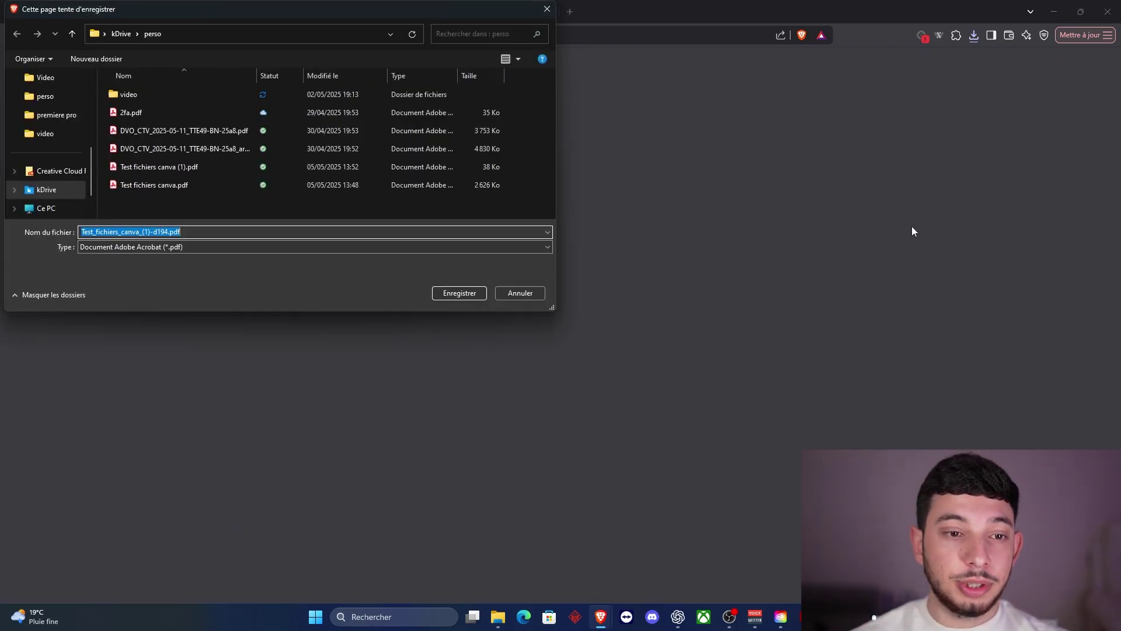
pyautogui.press('Return')
pyautogui.click(911, 58)
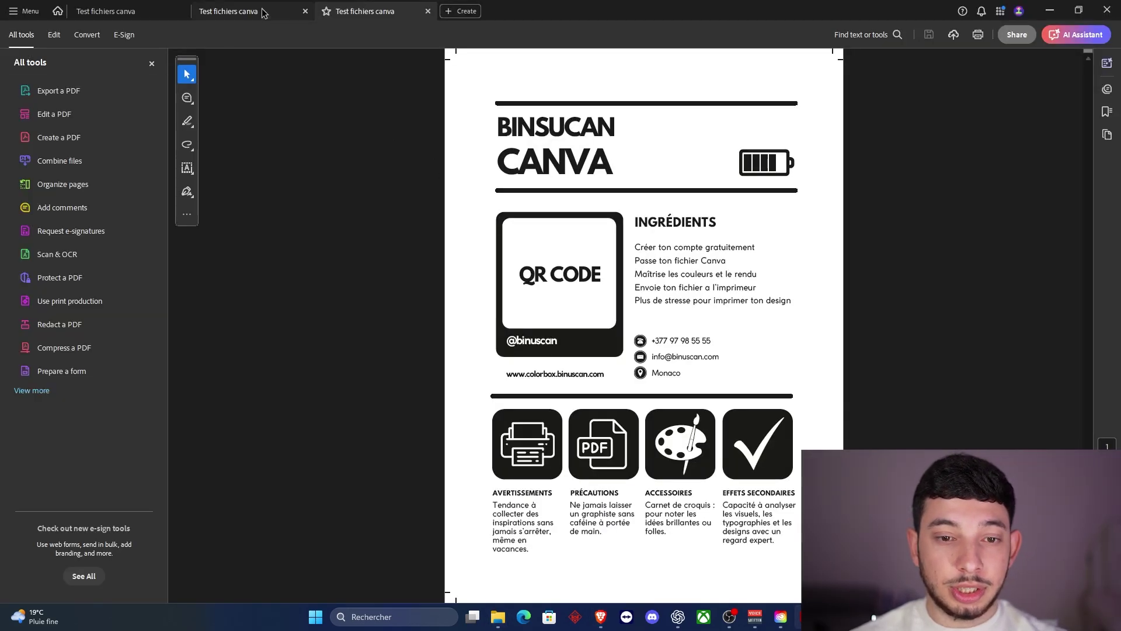
# Use Output Preview to compare the unprocessed RGB PDF and the PageFinisher PDF with the Process Black separation hidden.
pyautogui.click(251, 11)
pyautogui.click(35, 97)
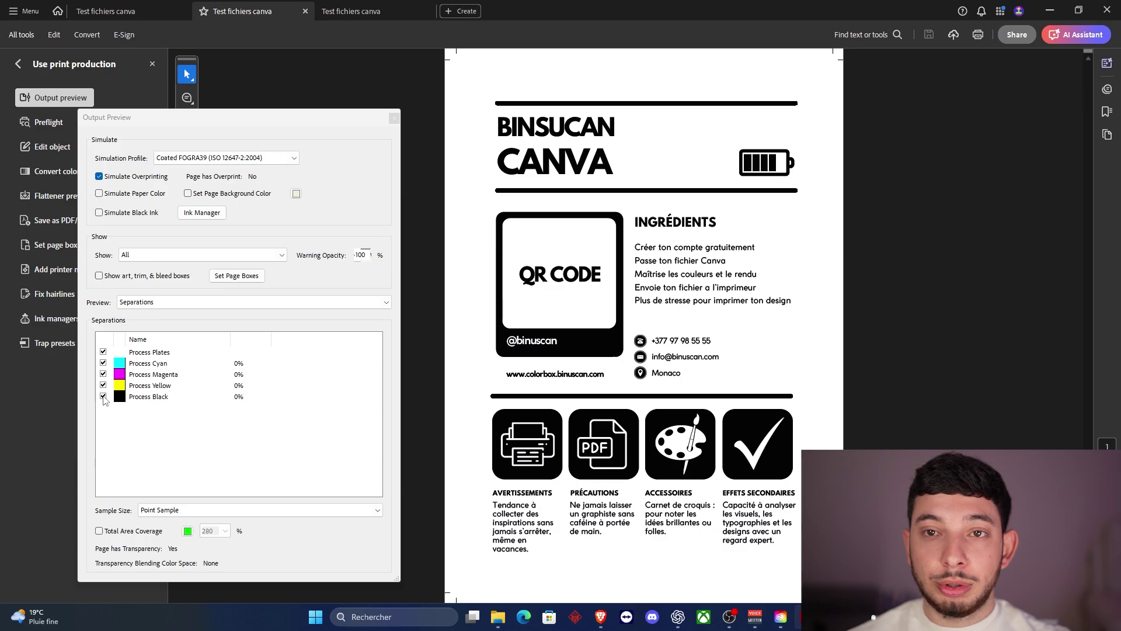
pyautogui.click(103, 396)
pyautogui.click(103, 396)
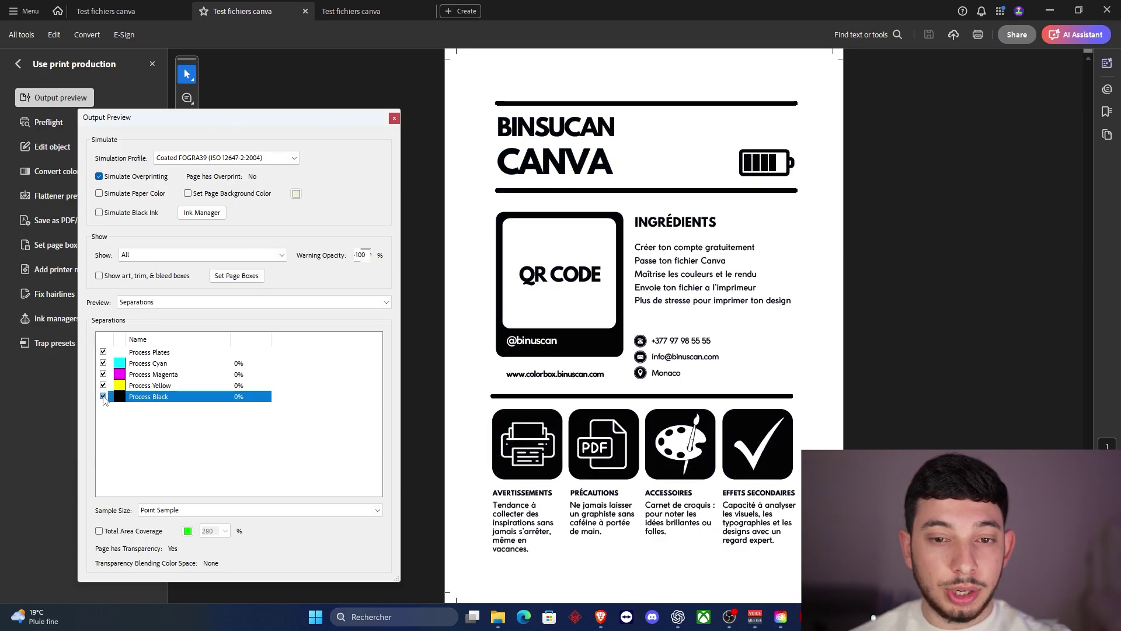
pyautogui.hotkey('ctrl', 'Tab')
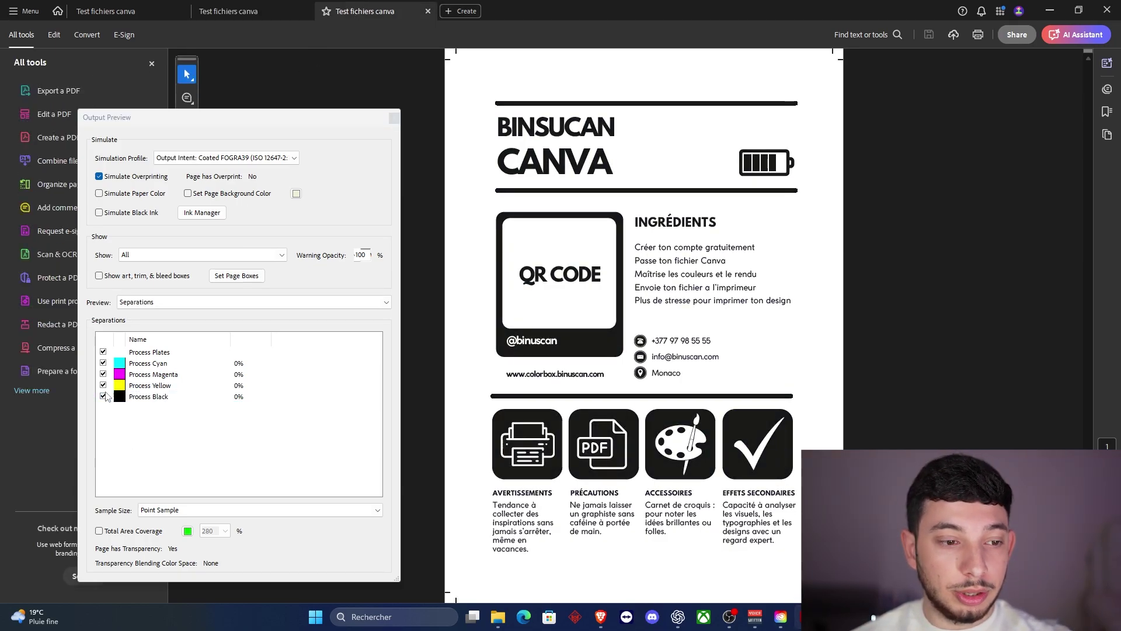
pyautogui.click(103, 396)
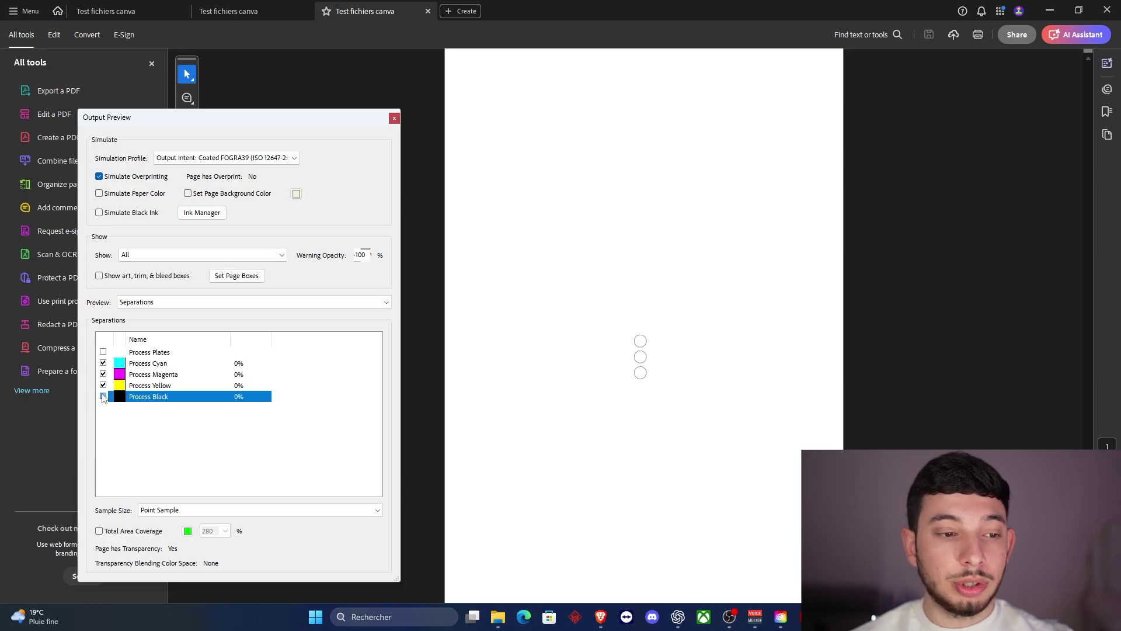
pyautogui.click(102, 396)
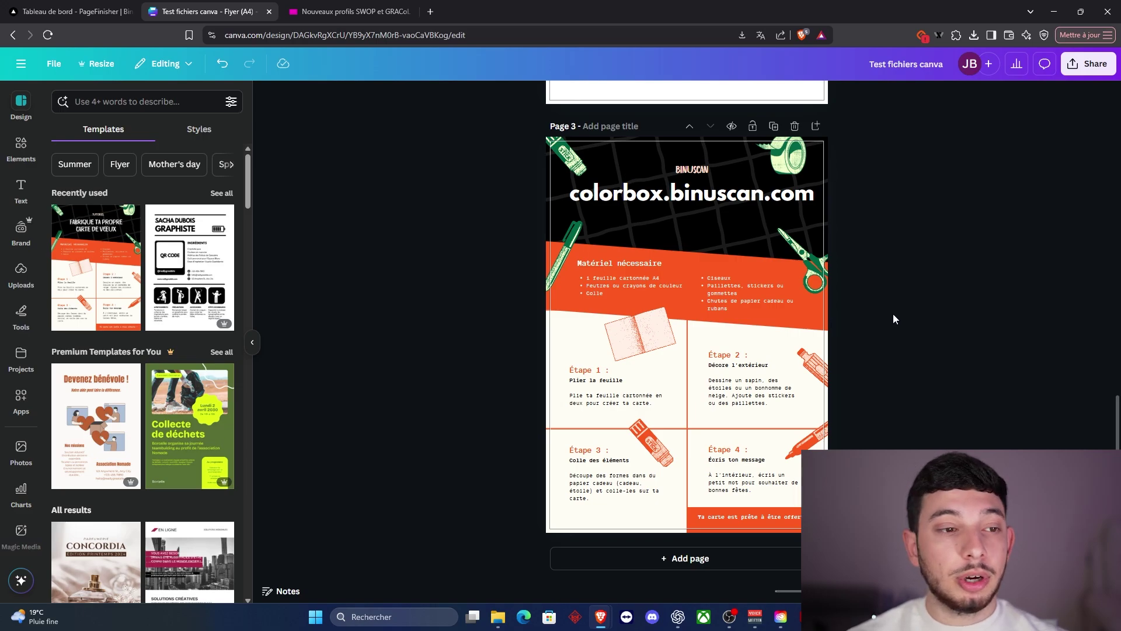
# In Canva, download only Page 3 as PDF Print with crop marks and bleed in RGB, saved as Test fichiers canva (2).pdf.
pyautogui.click(1087, 64)
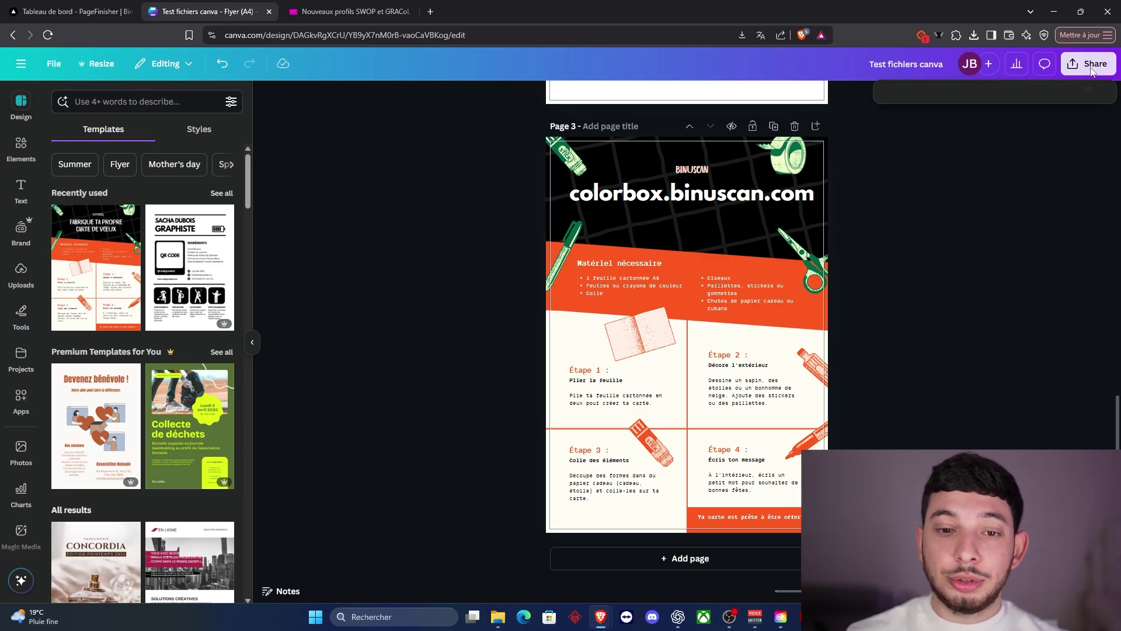
pyautogui.click(918, 316)
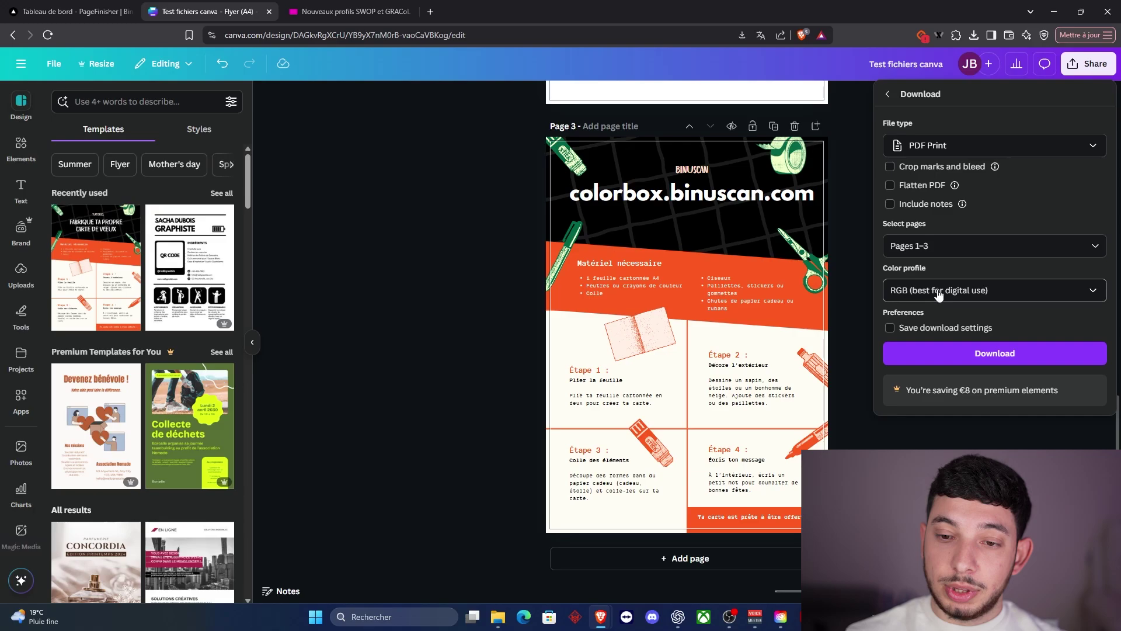
pyautogui.click(934, 245)
pyautogui.click(934, 302)
pyautogui.click(1028, 251)
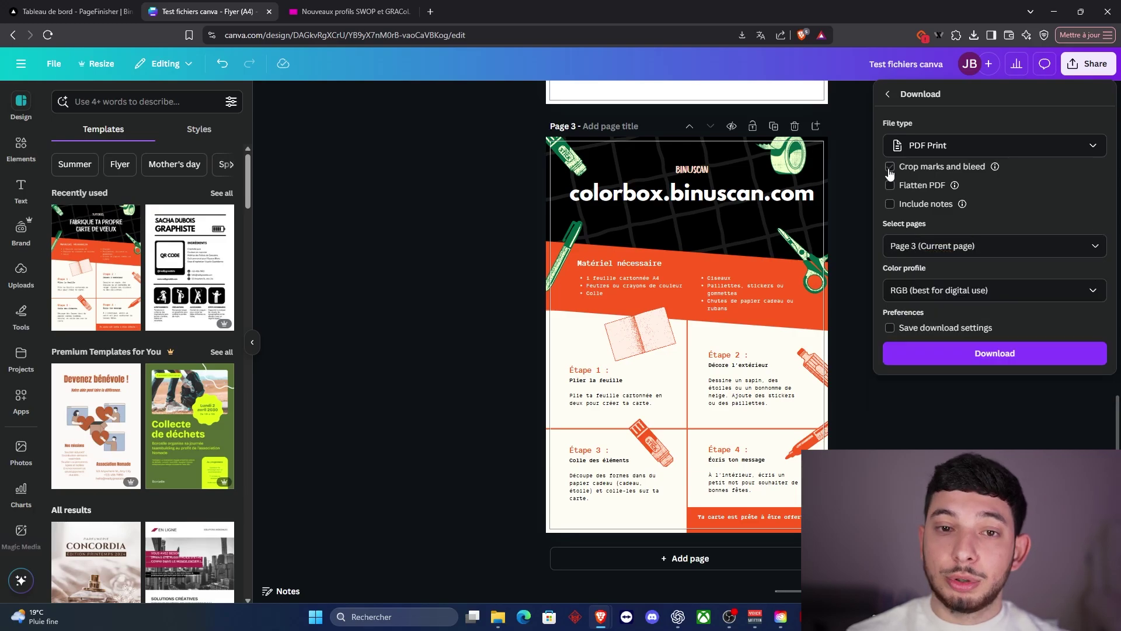
pyautogui.click(889, 167)
pyautogui.click(995, 353)
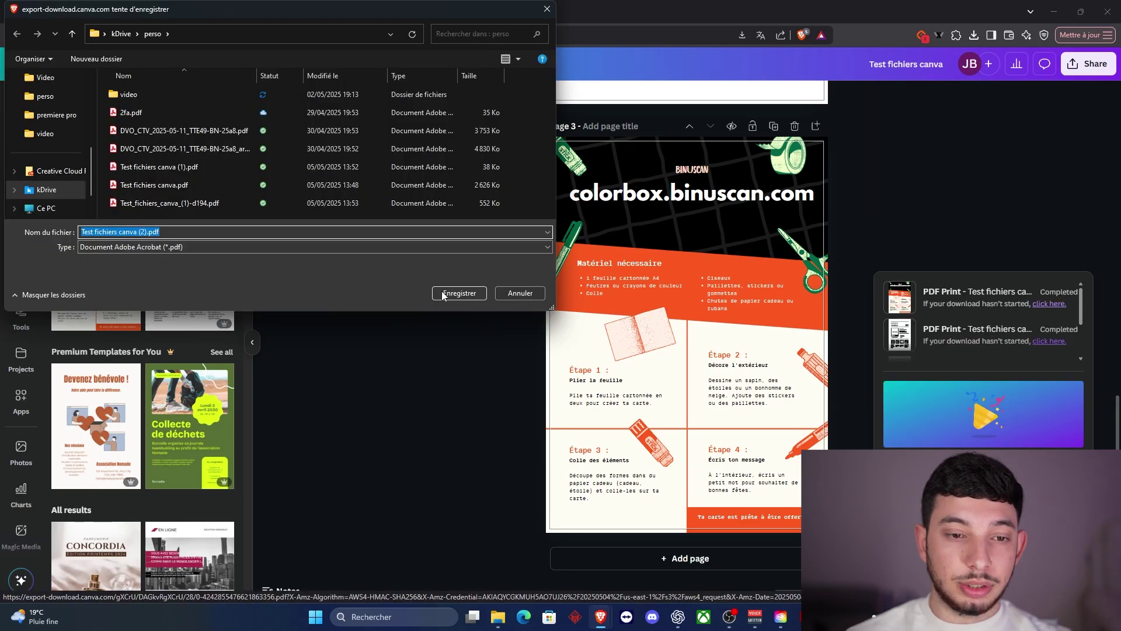
pyautogui.click(450, 292)
# Download another PDF of the design as Test fichiers canva (3).pdf, and open it with Test fichiers canva (2).pdf in Acrobat.
pyautogui.click(1088, 63)
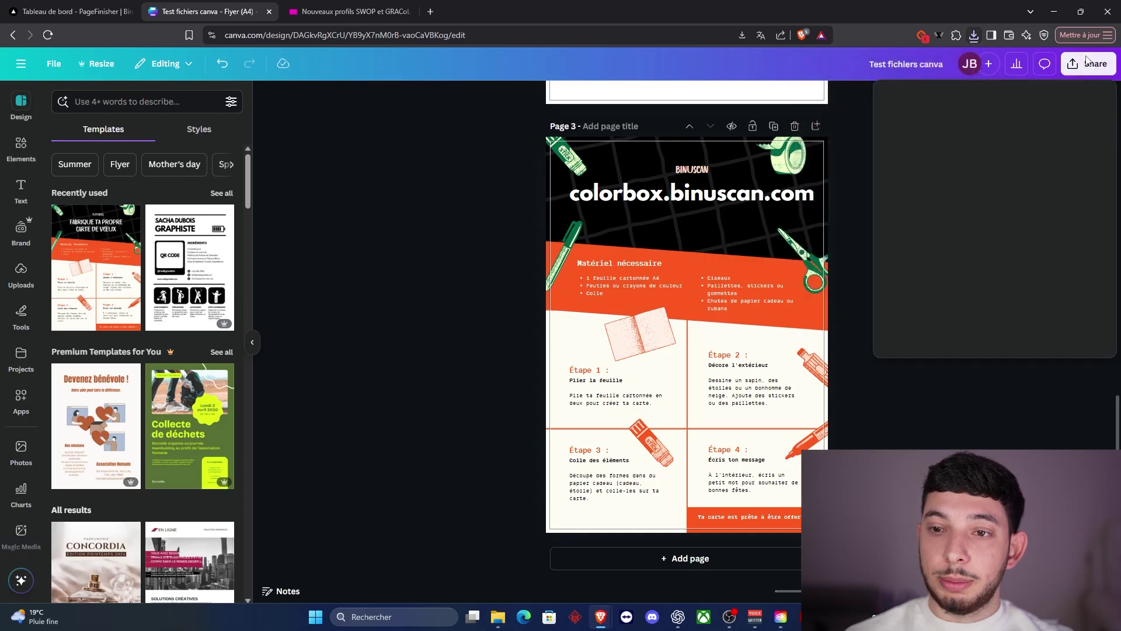
pyautogui.click(910, 304)
pyautogui.click(963, 146)
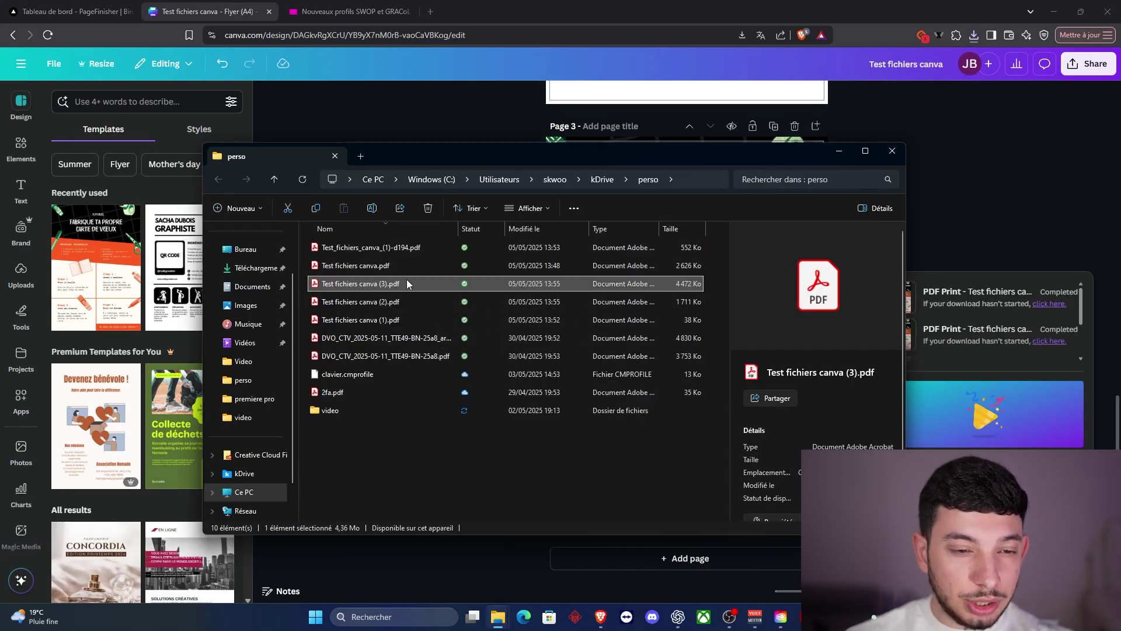
pyautogui.doubleClick(406, 282)
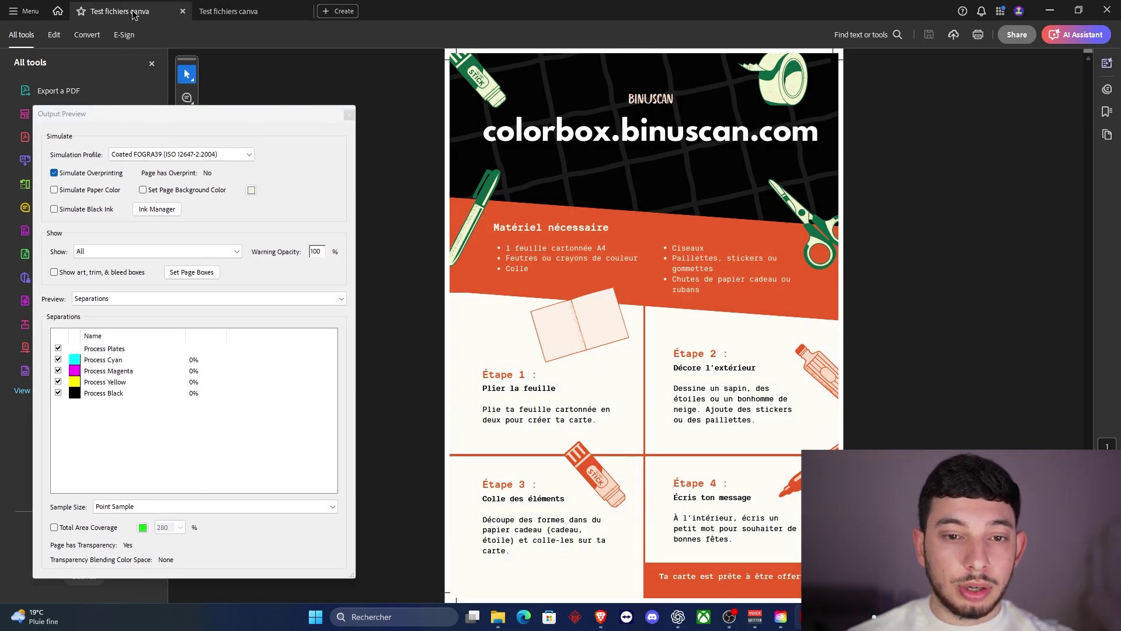
# Compare the flyer colors between the two open Test fichiers canva PDFs, and put away Acrobat and the file folder window.
pyautogui.click(243, 13)
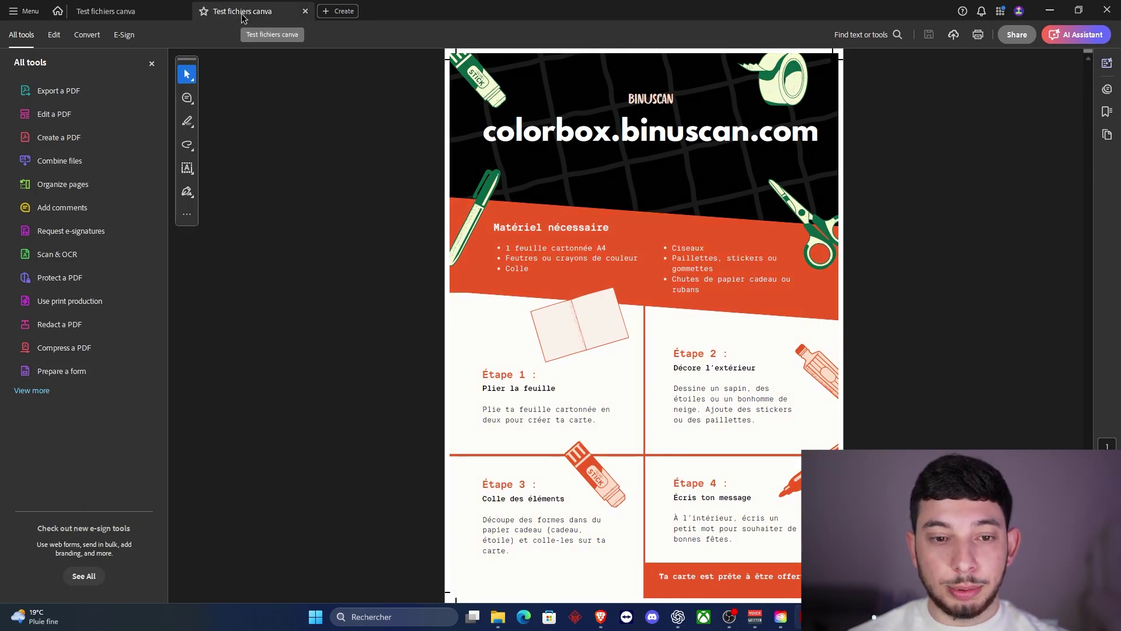
pyautogui.click(121, 12)
pyautogui.click(243, 14)
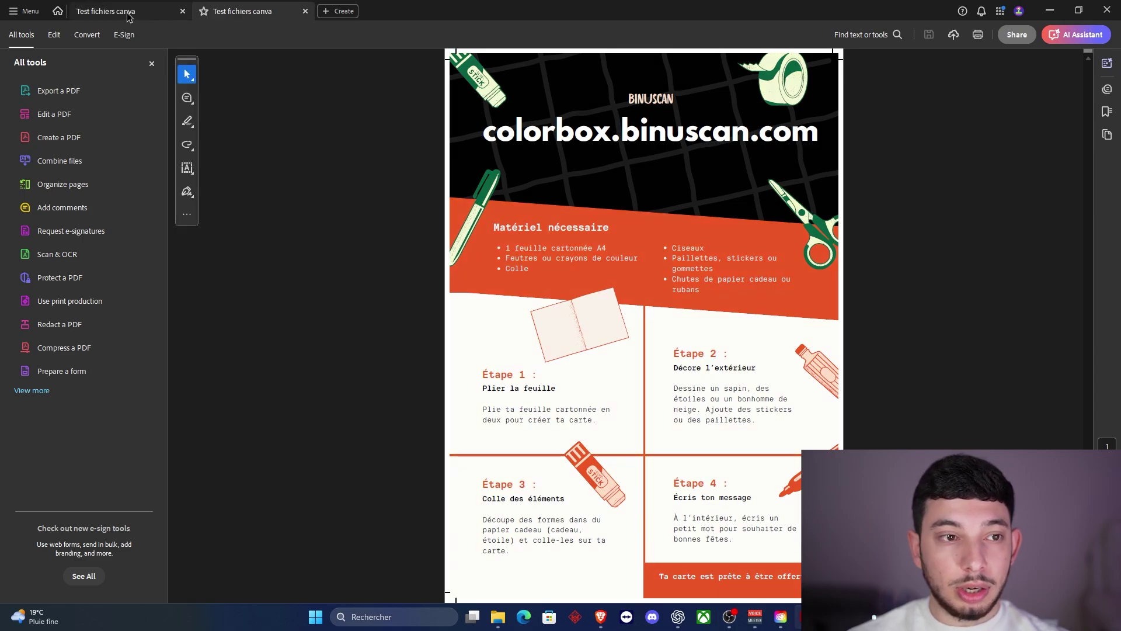
pyautogui.hotkey('ctrl', 'Tab')
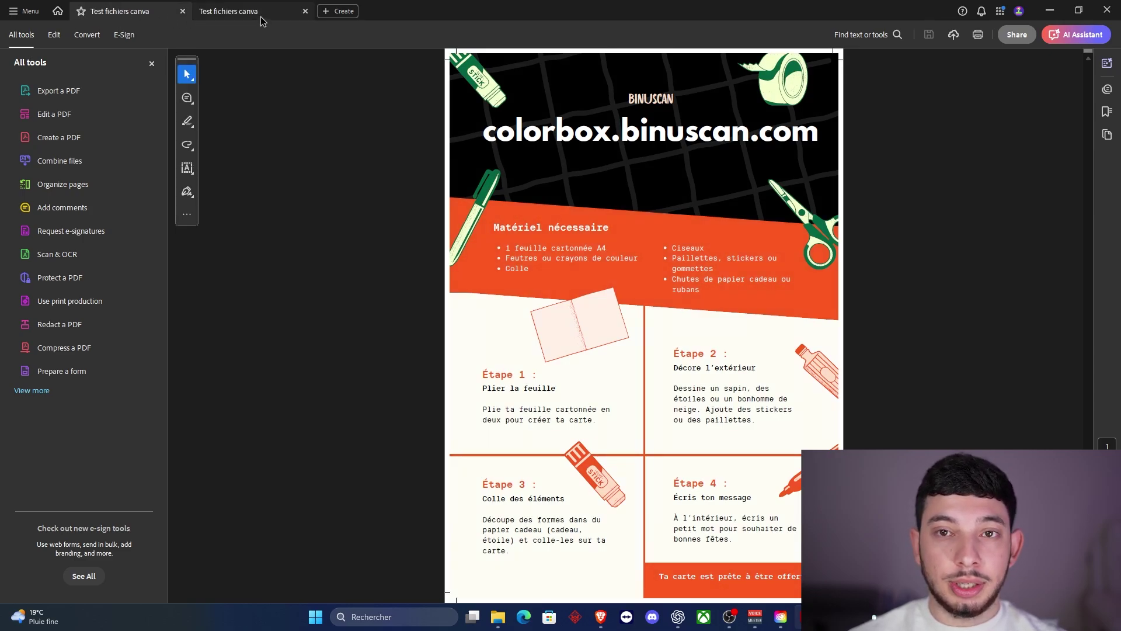
pyautogui.click(261, 18)
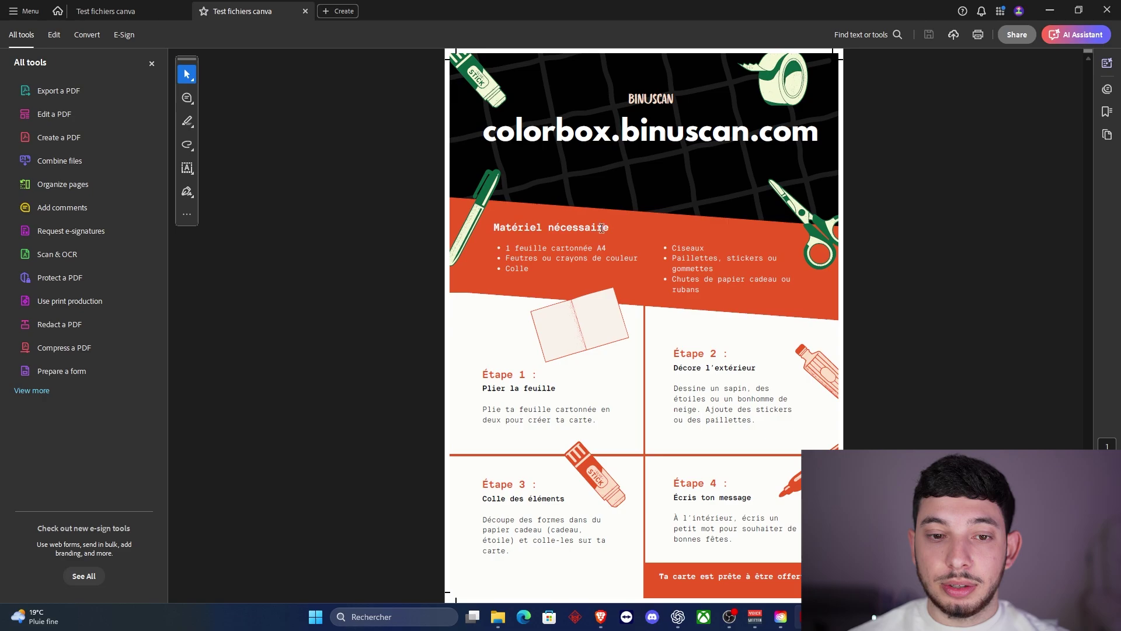
pyautogui.hotkey('ctrl', 'Tab')
pyautogui.click(224, 13)
pyautogui.click(138, 16)
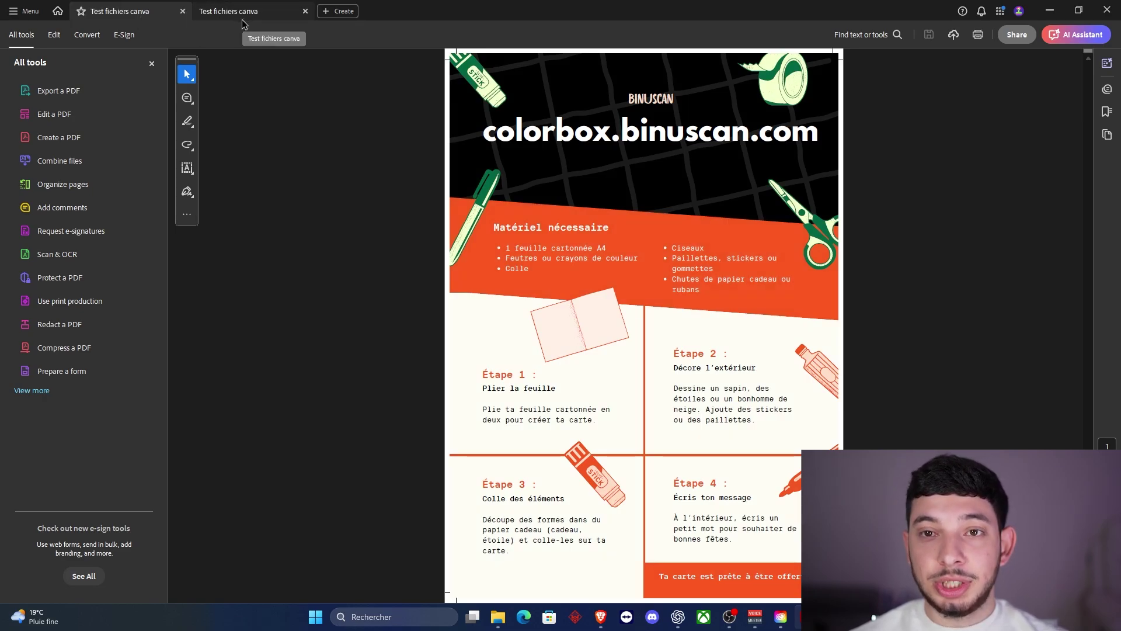
pyautogui.click(1050, 10)
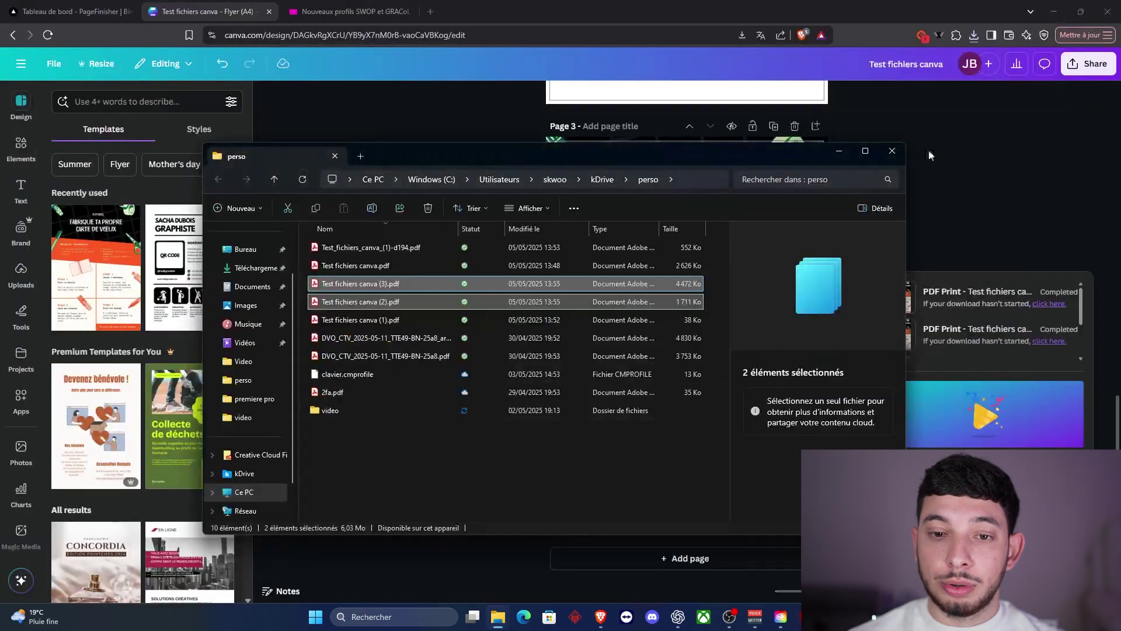
pyautogui.click(885, 153)
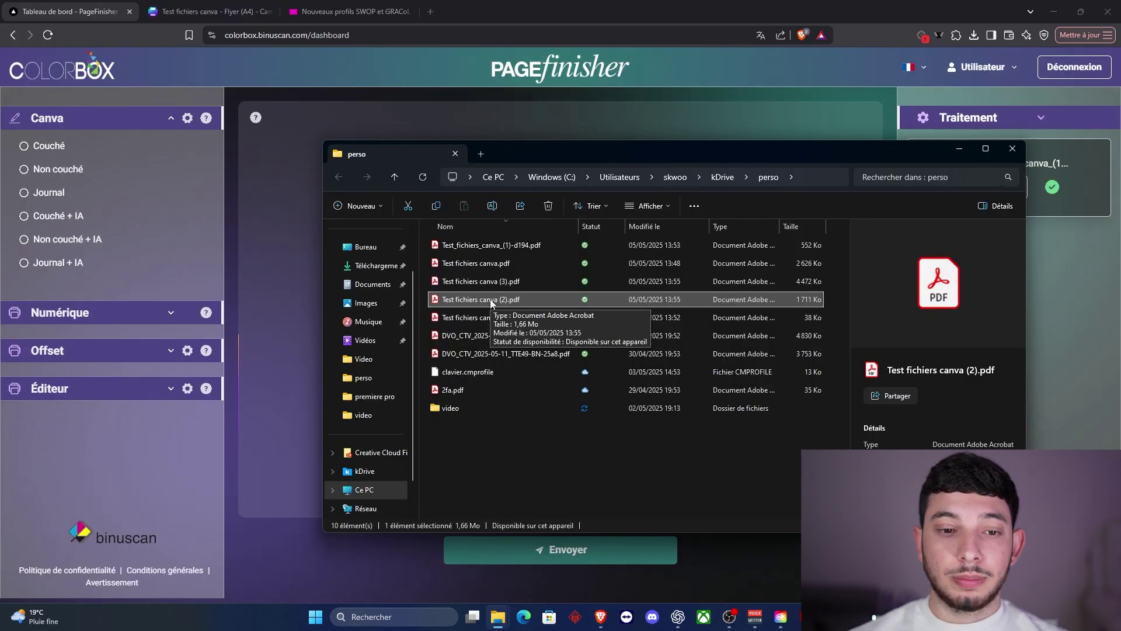
# Process Test fichiers canva (2).pdf in PageFinisher with the Canva Couché profile, and download the result to the perso folder.
pyautogui.moveTo(376, 294); pyautogui.dragTo(266, 319)
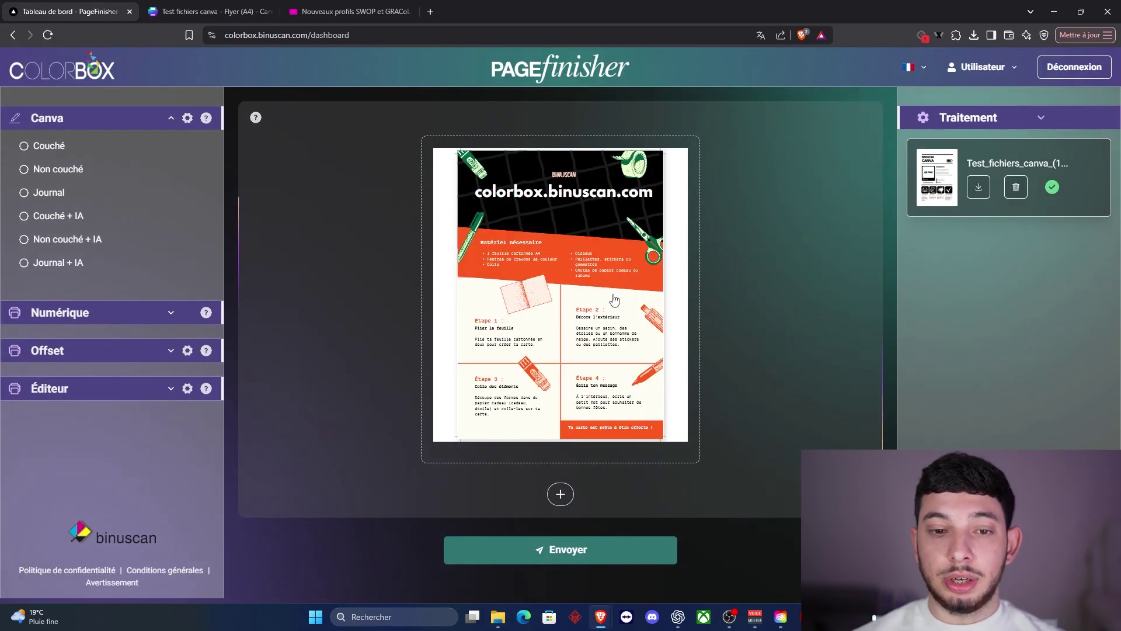
pyautogui.click(48, 145)
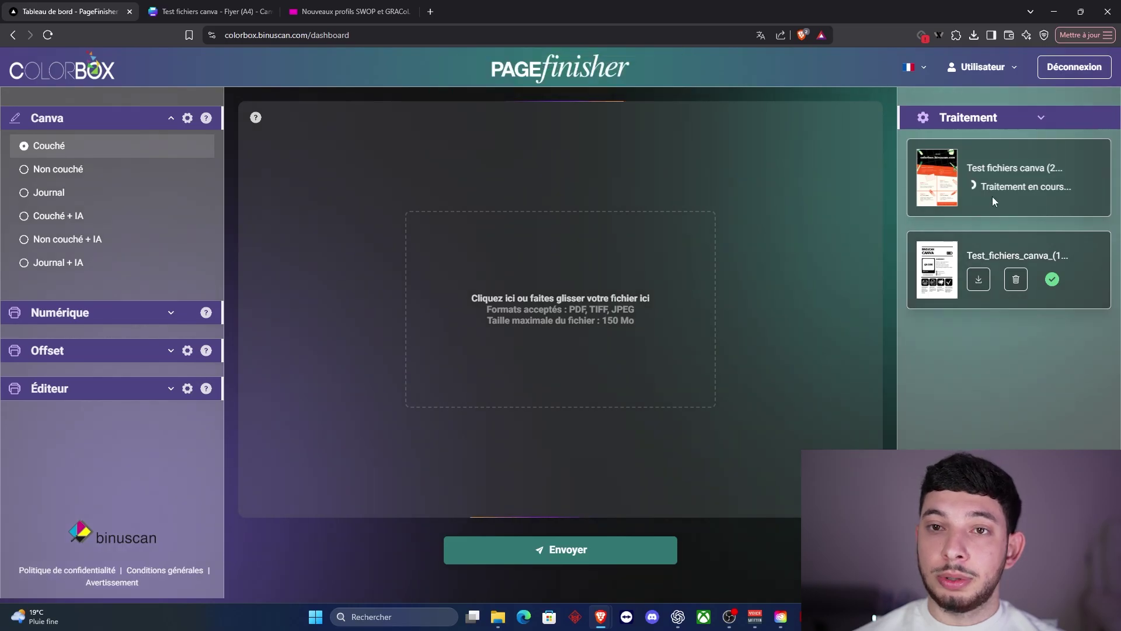
pyautogui.click(977, 196)
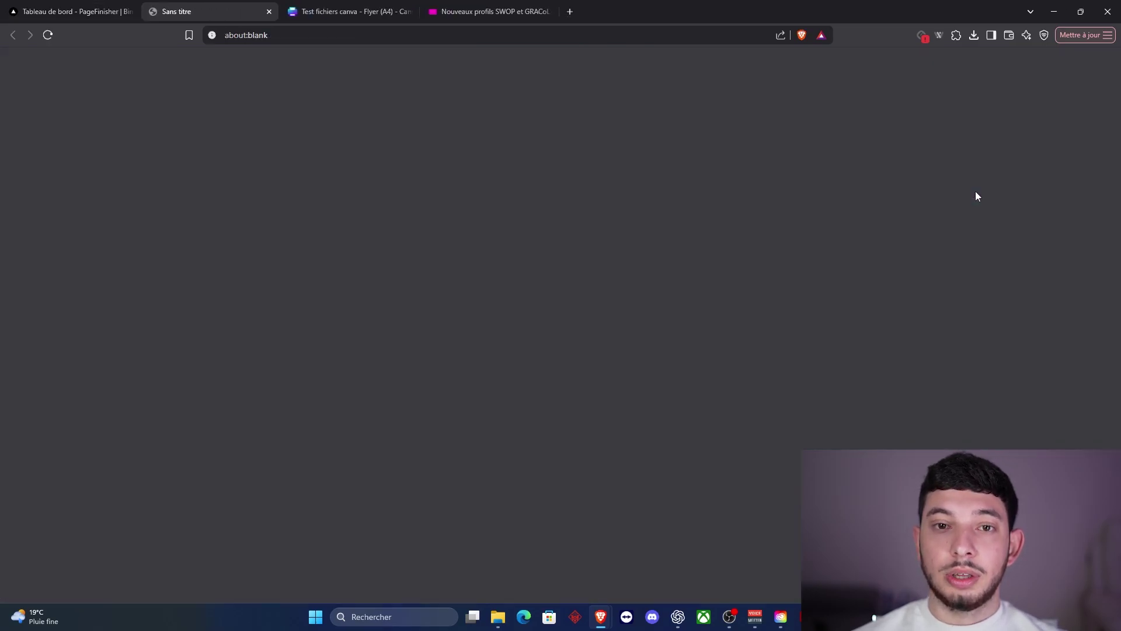
pyautogui.click(469, 292)
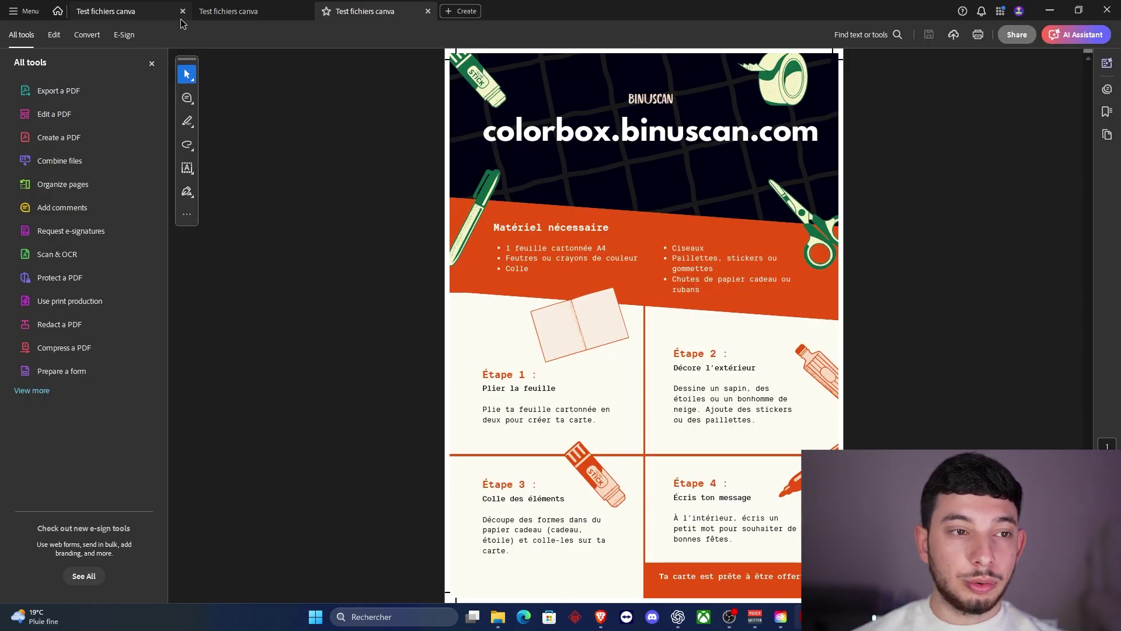
# In Acrobat, compare the orange, black and cream flyer colors across the RGB, CMYK and PageFinisher versions of Page 3.
pyautogui.click(114, 16)
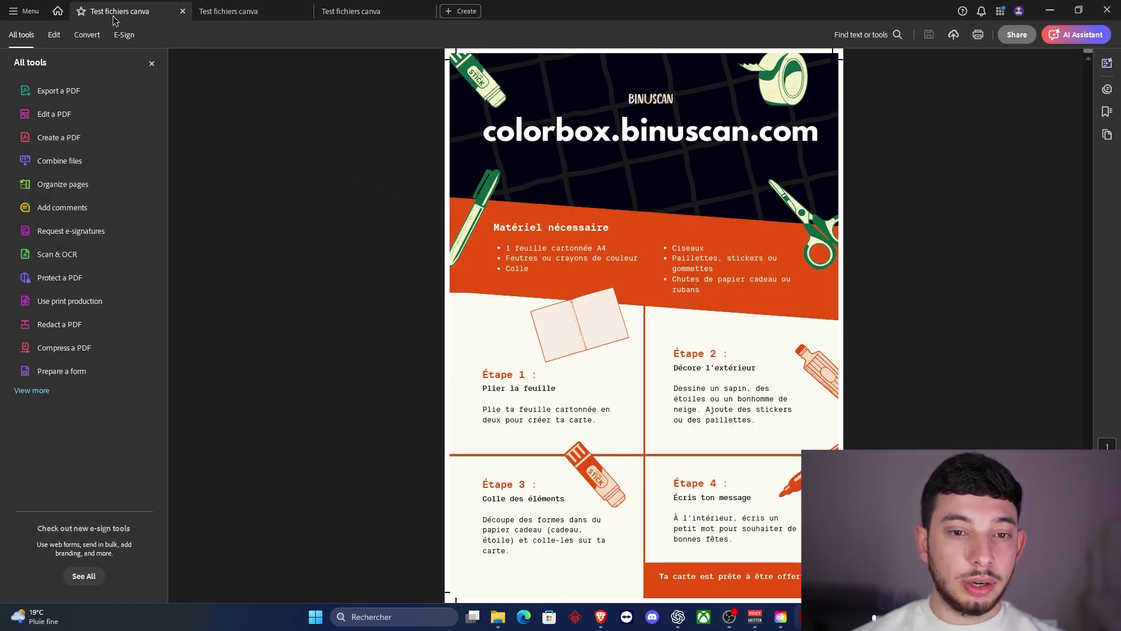
pyautogui.click(277, 19)
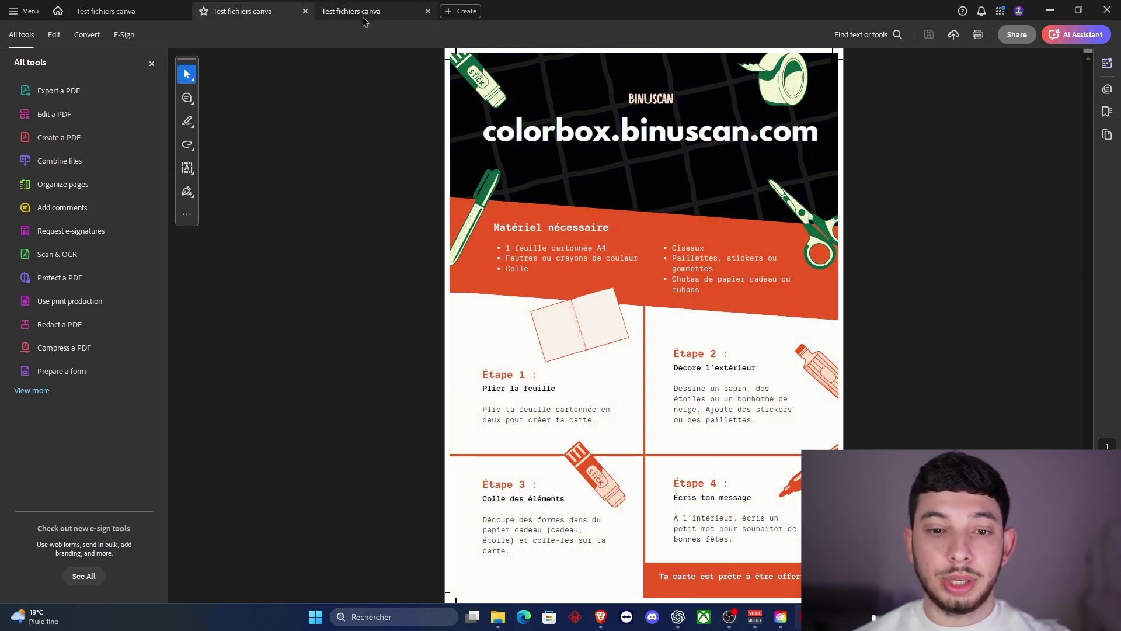
pyautogui.click(401, 19)
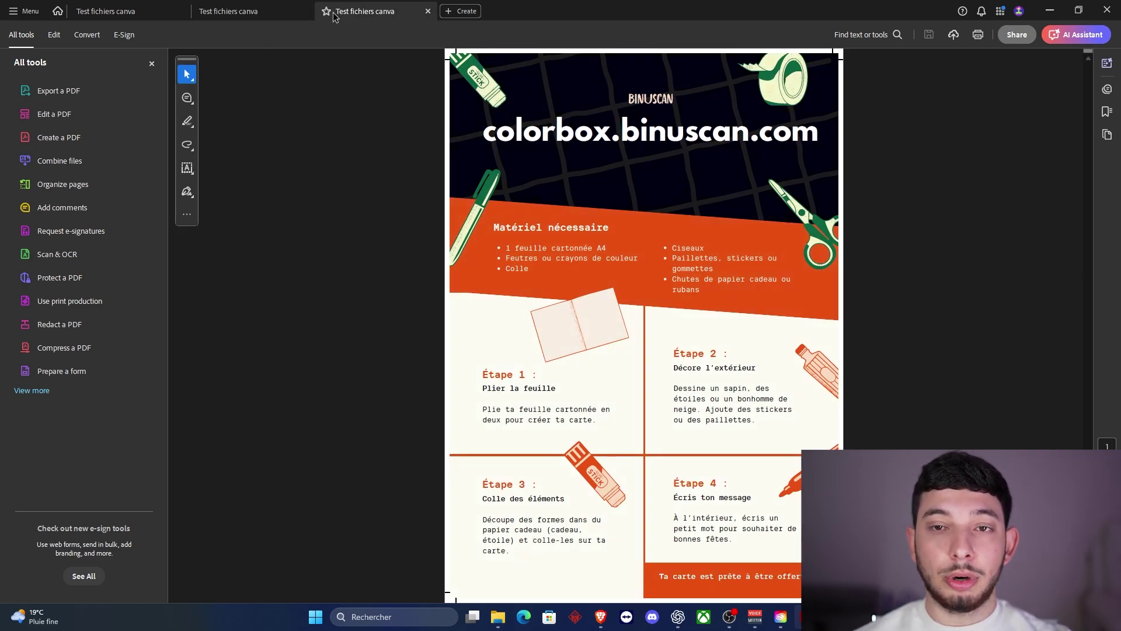
pyautogui.click(151, 16)
pyautogui.click(369, 17)
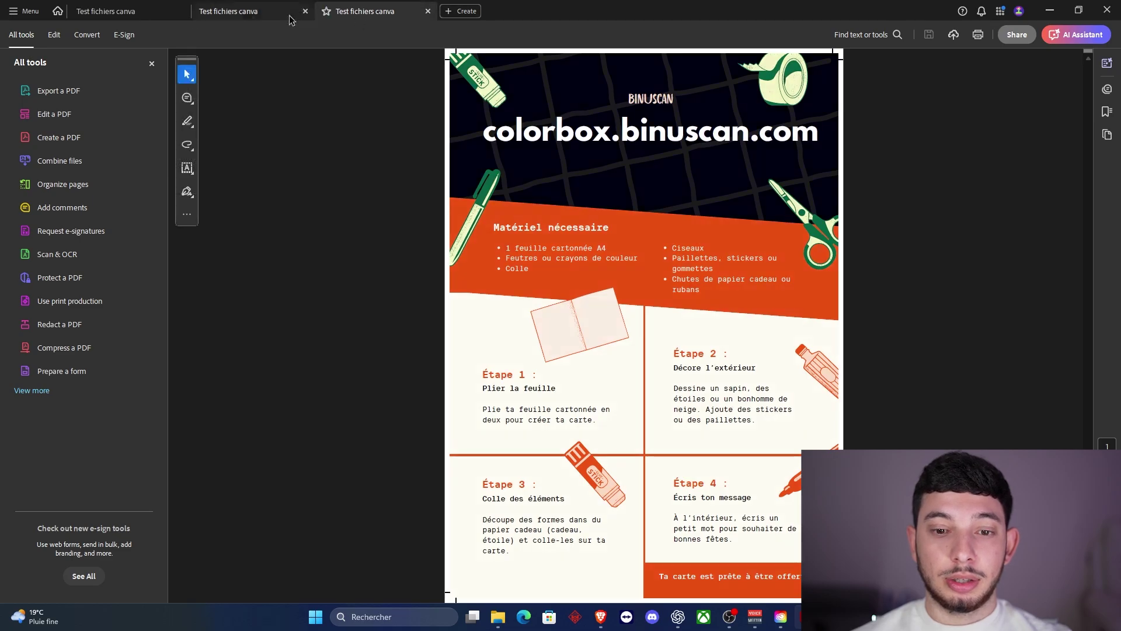
pyautogui.click(139, 14)
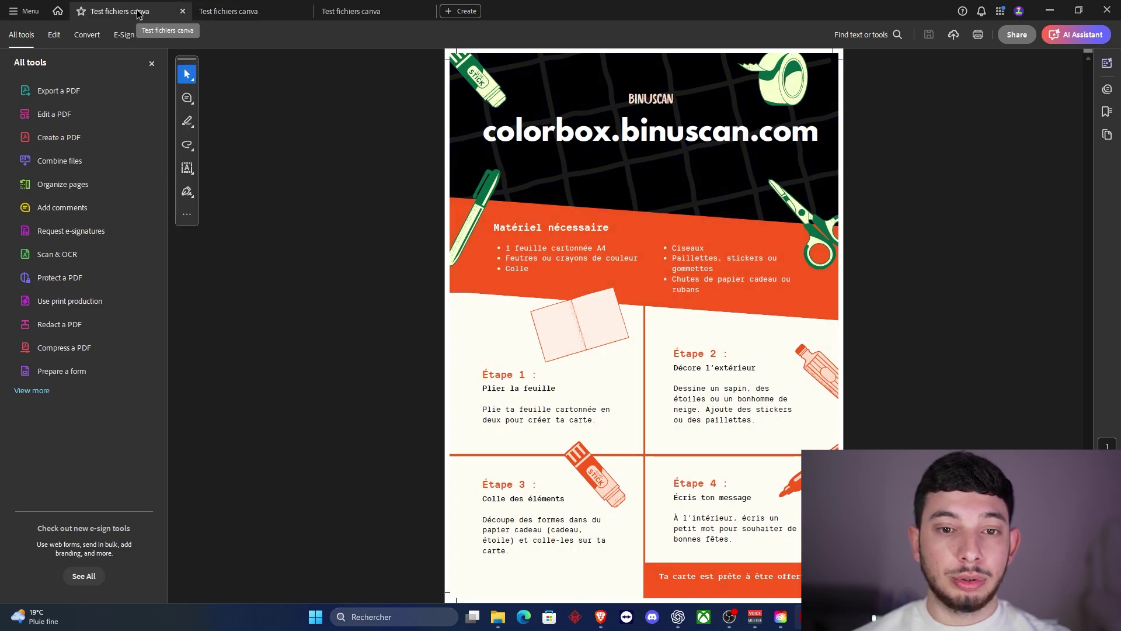
pyautogui.click(362, 17)
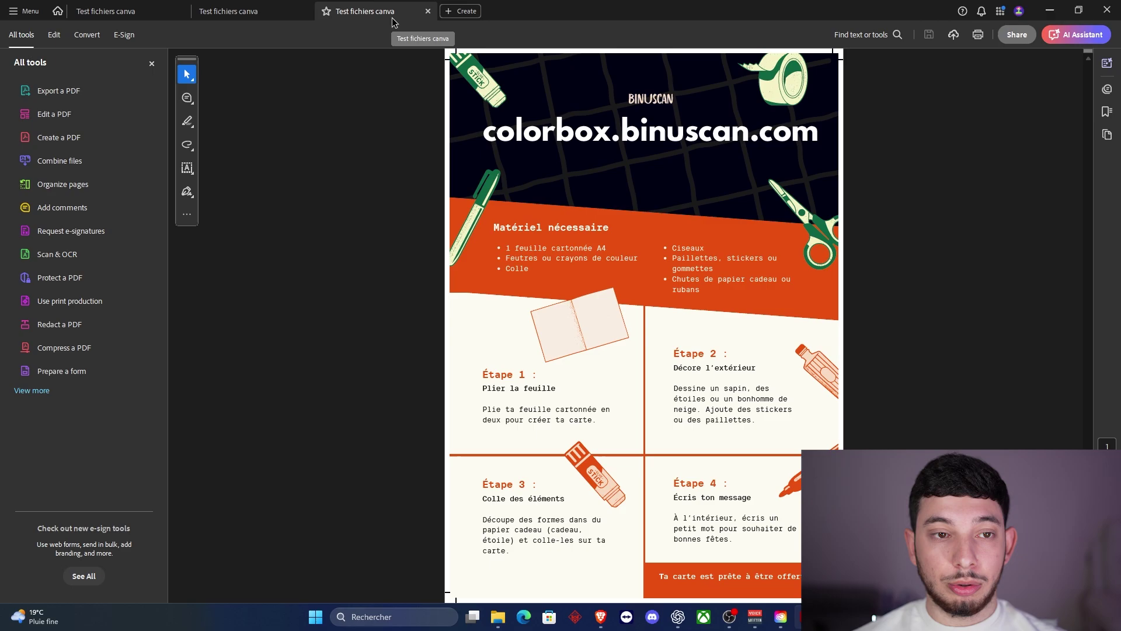
pyautogui.click(273, 16)
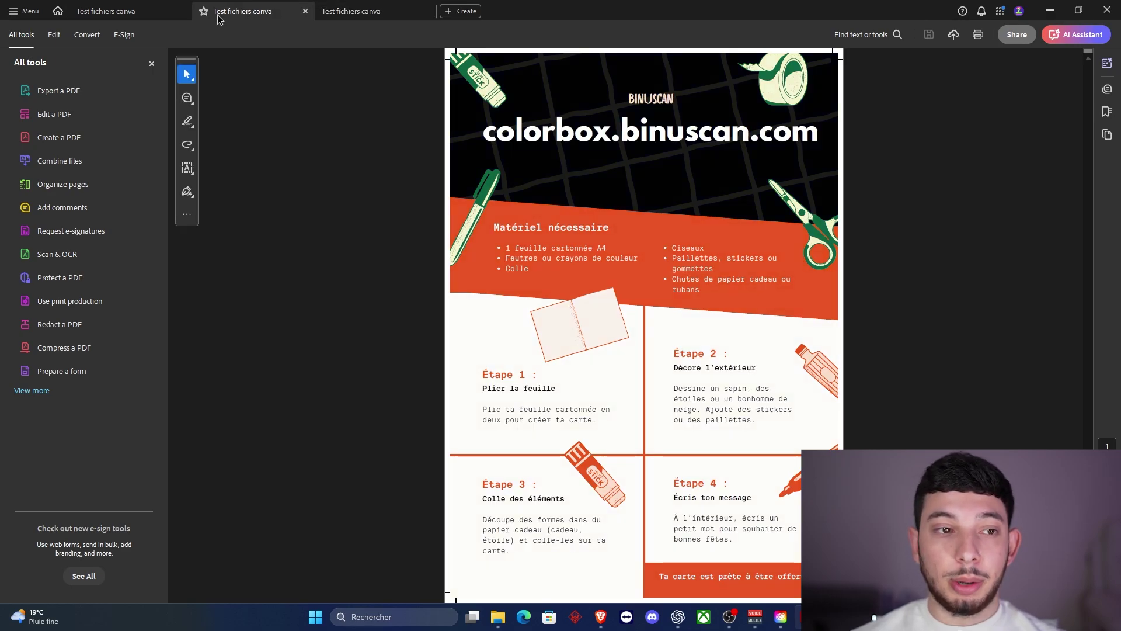
pyautogui.click(159, 13)
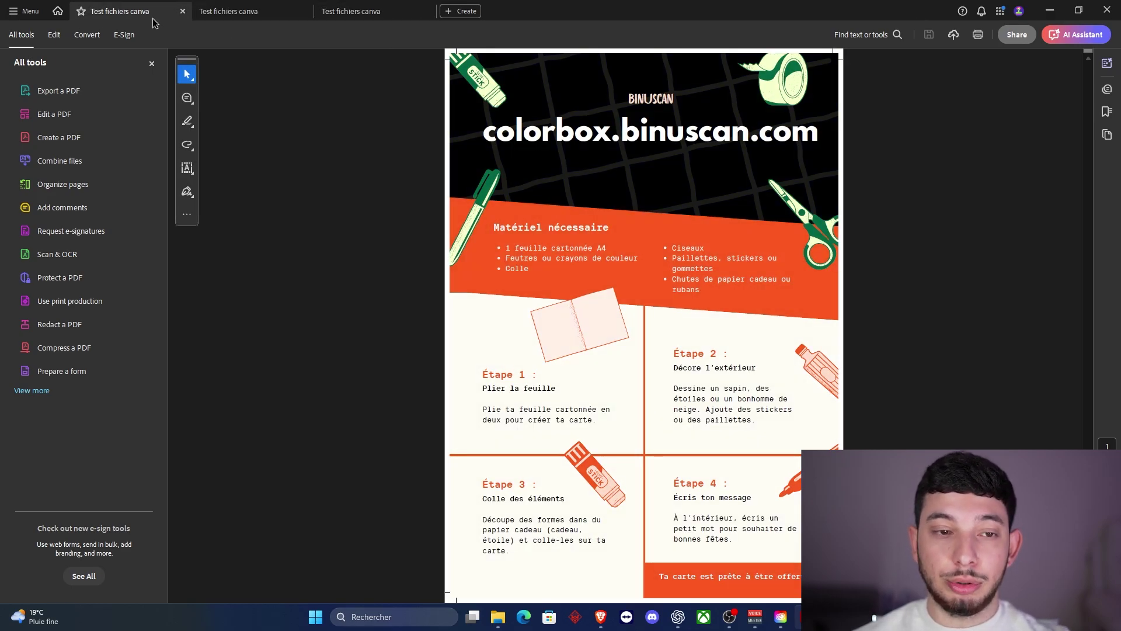
pyautogui.click(250, 18)
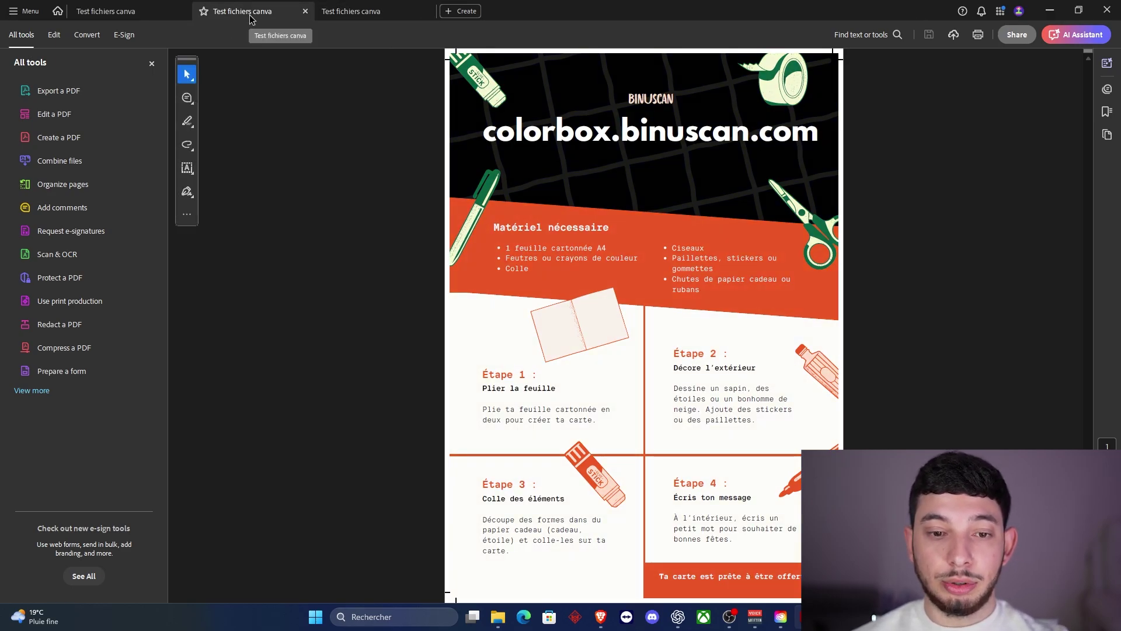
pyautogui.click(151, 17)
pyautogui.click(370, 21)
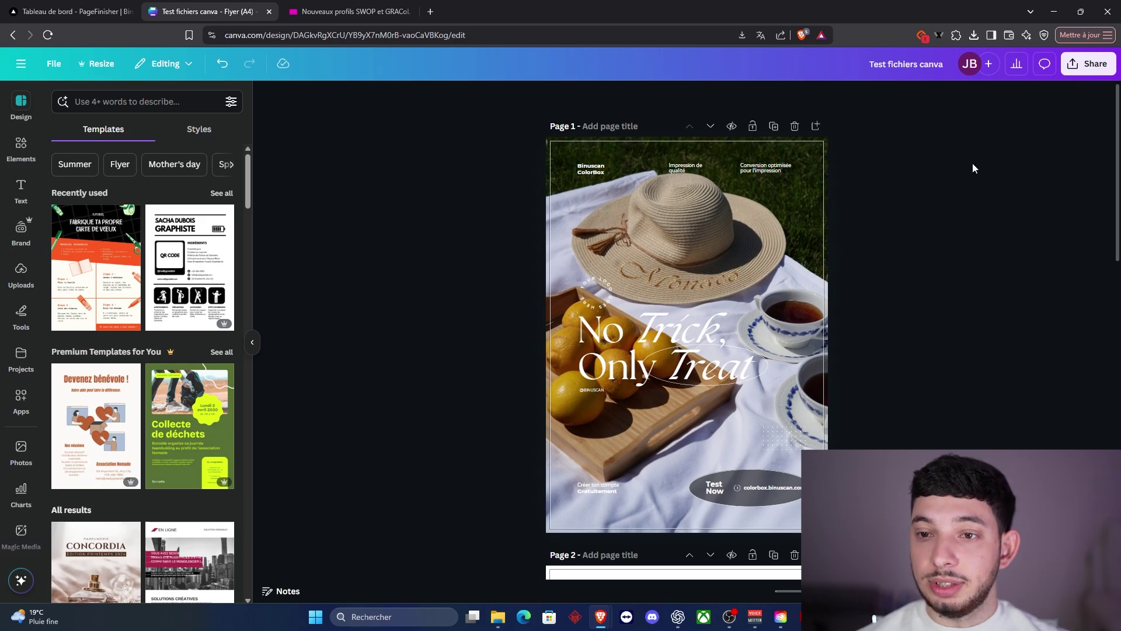
# In Canva, download Pages 1-3 as PDF Print with crop marks and bleed in RGB, saved as Test fichiers canva (4).pdf.
pyautogui.click(1094, 63)
pyautogui.click(910, 305)
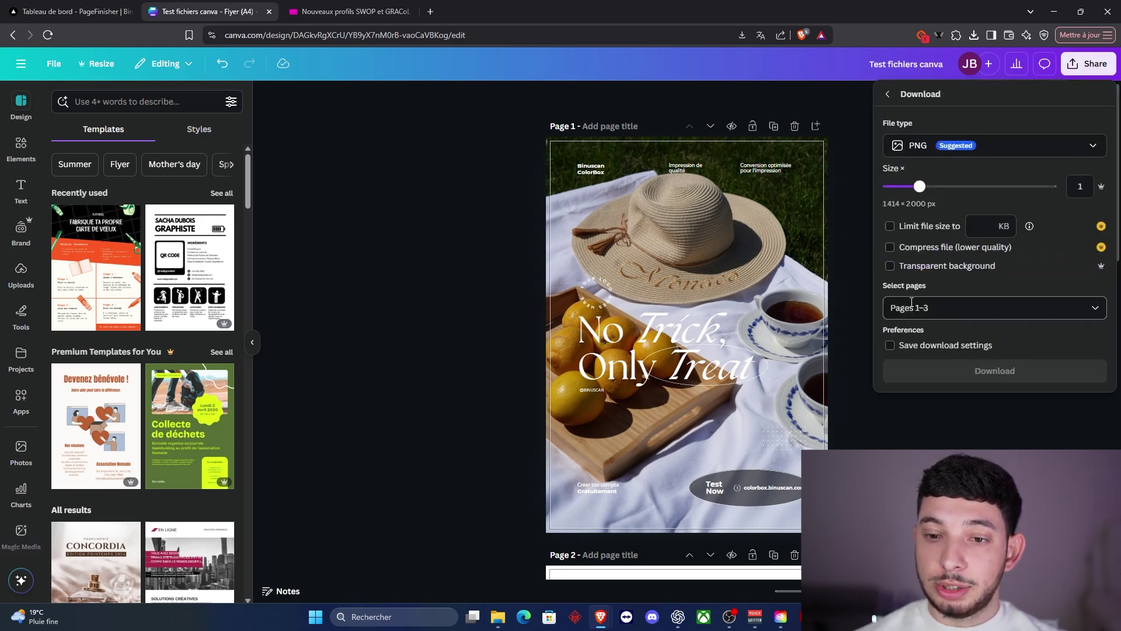
pyautogui.click(931, 150)
pyautogui.click(958, 286)
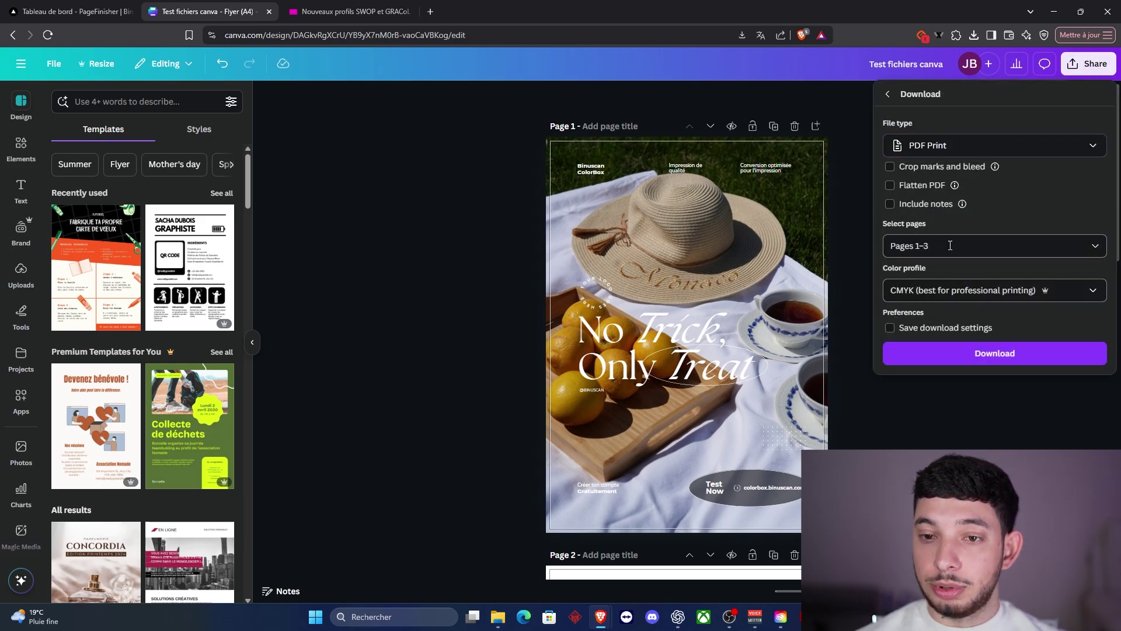
pyautogui.click(945, 186)
pyautogui.click(947, 167)
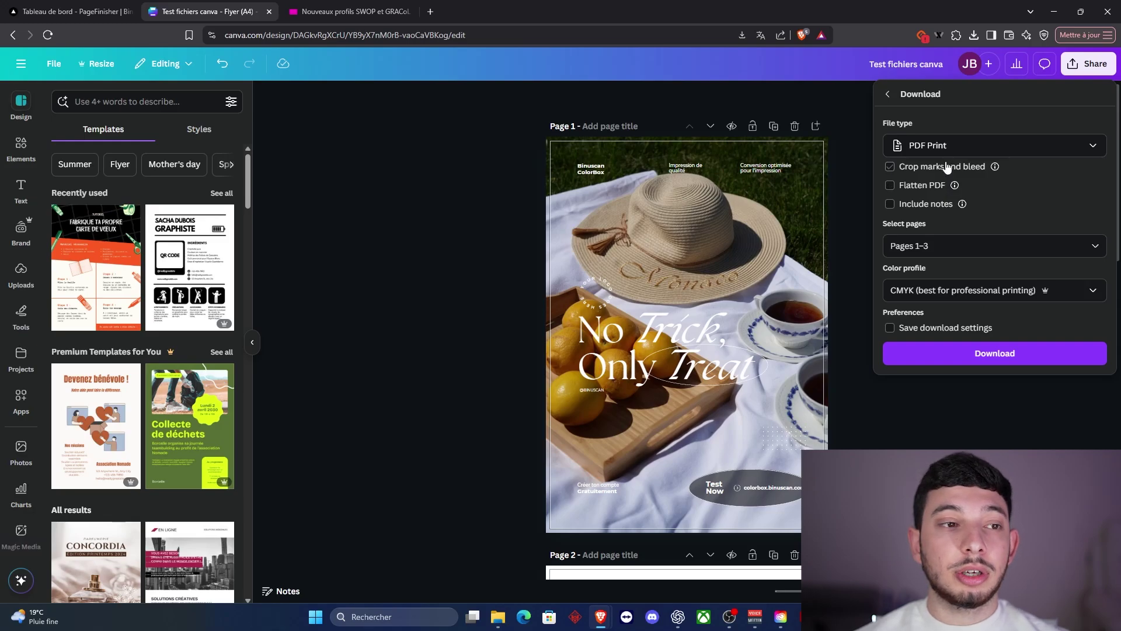
pyautogui.click(993, 291)
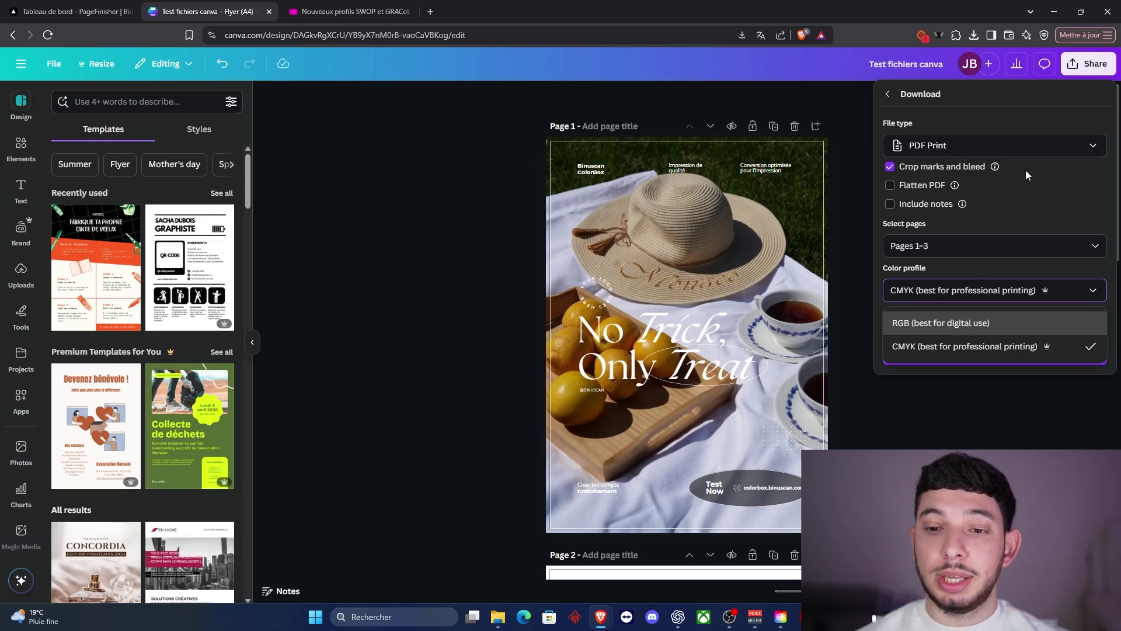
pyautogui.click(963, 323)
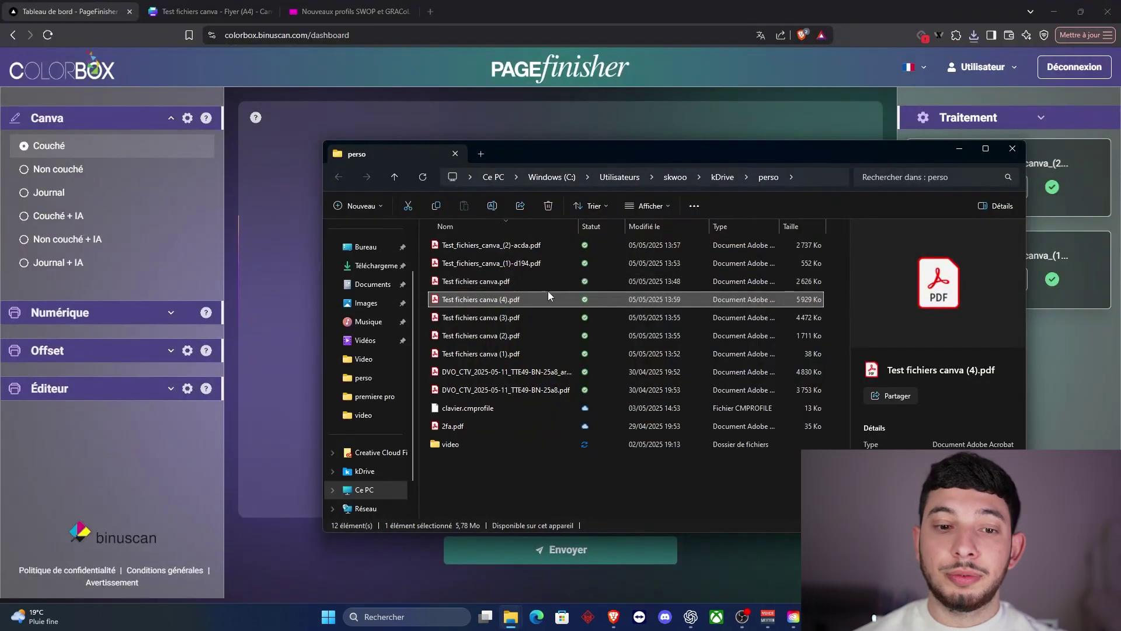
# Process Test fichiers canva (4).pdf in PageFinisher with the Canva Couché + IA profile, and download the result to the perso folder.
pyautogui.moveTo(548, 291); pyautogui.dragTo(329, 523)
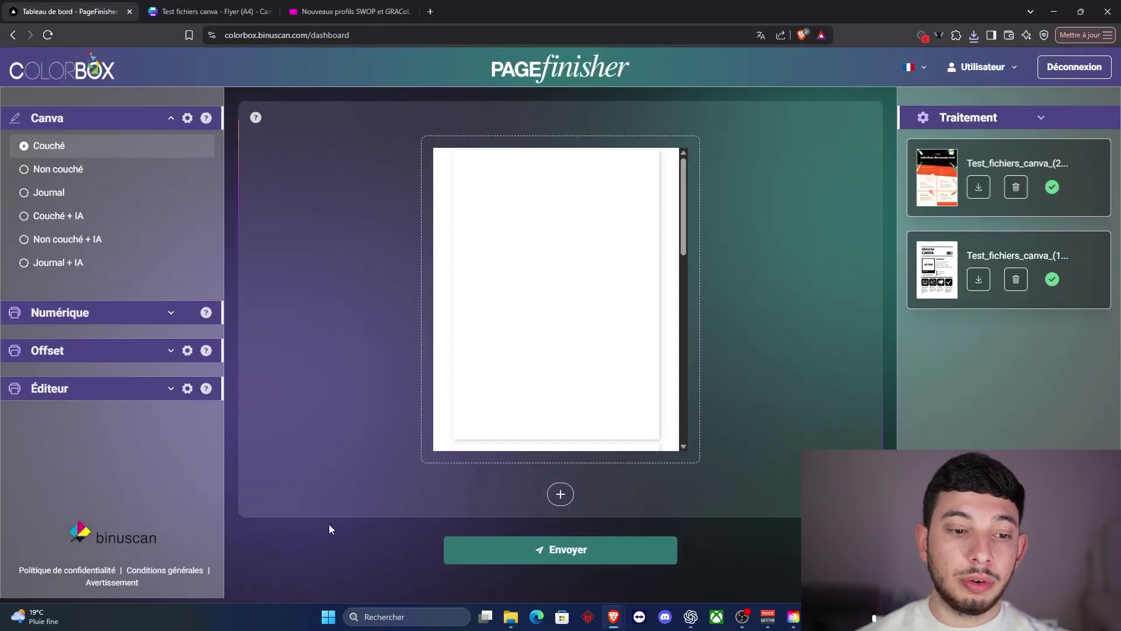
pyautogui.click(51, 217)
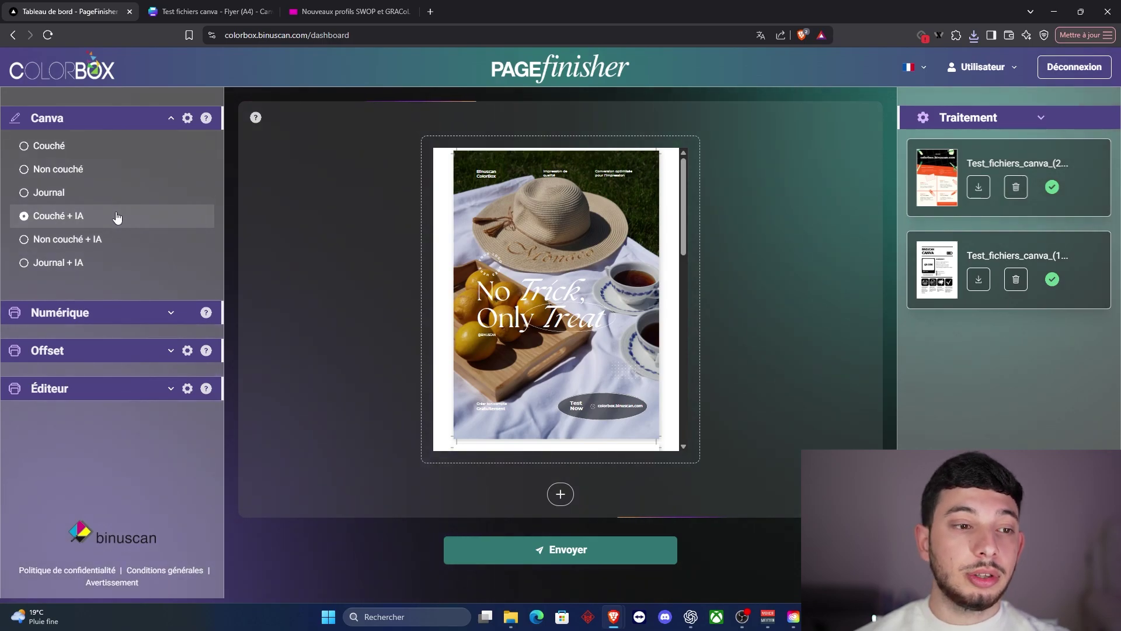
pyautogui.moveTo(130, 150)
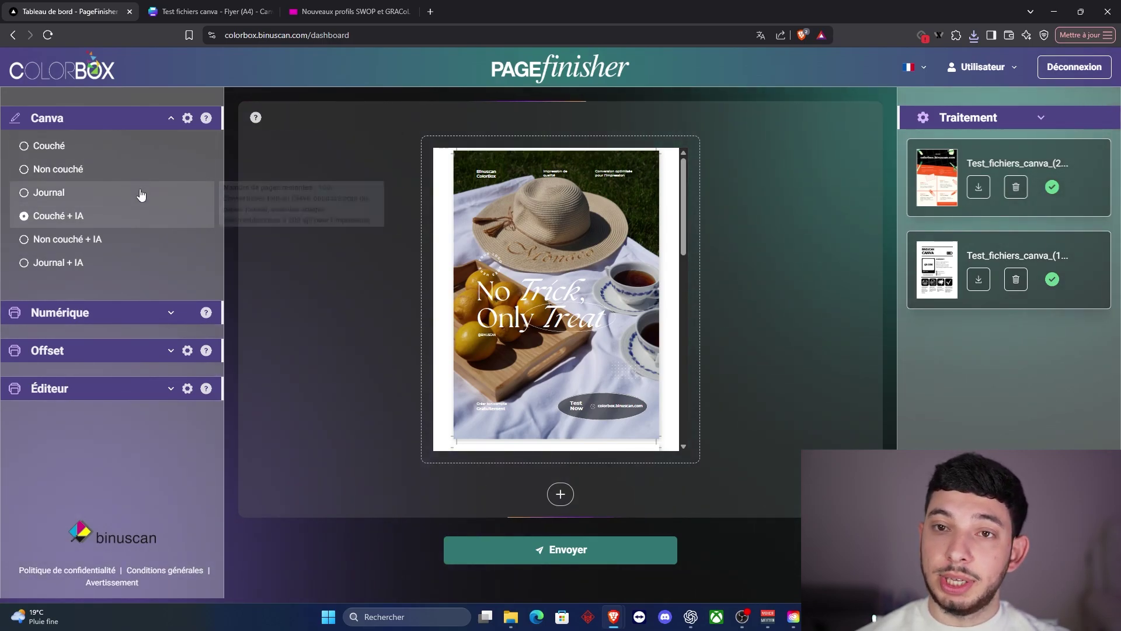
pyautogui.moveTo(140, 225)
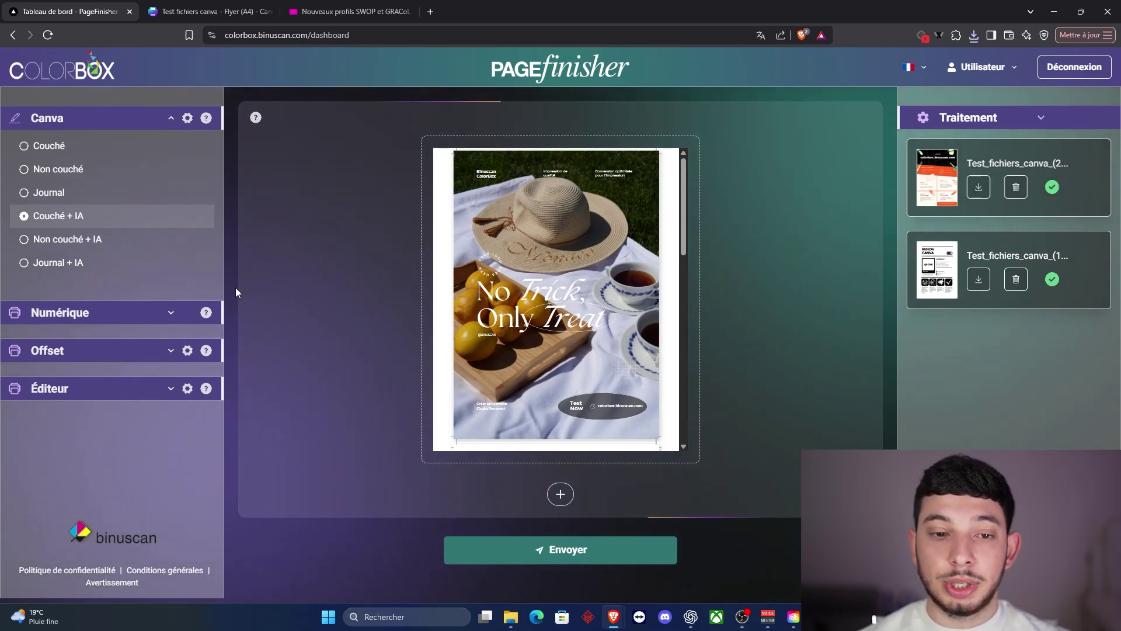
pyautogui.click(568, 555)
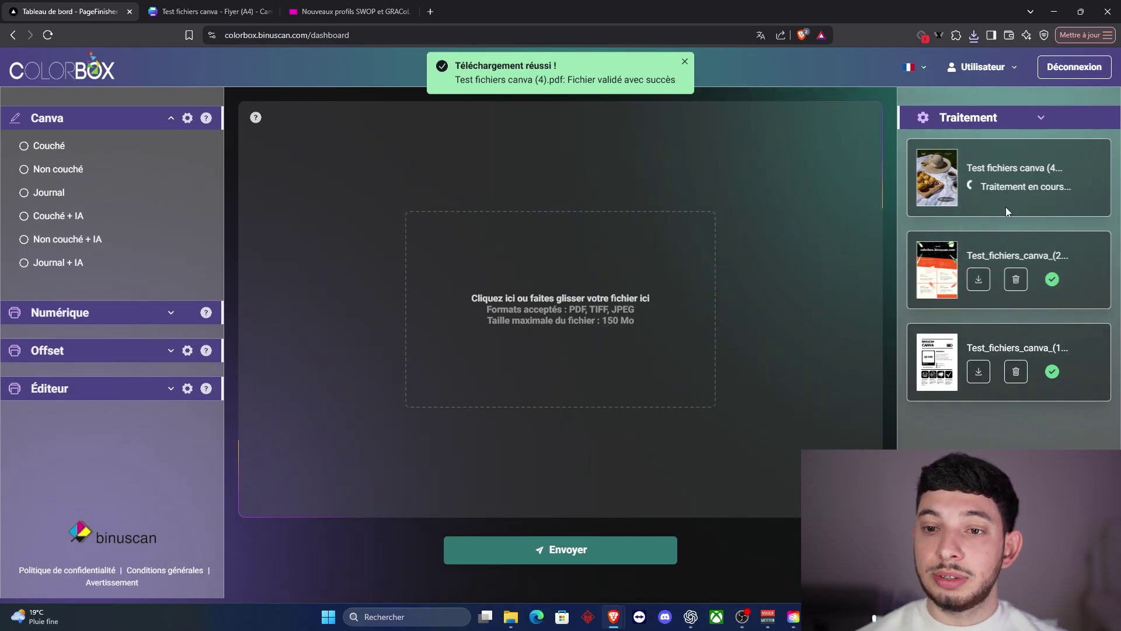
pyautogui.click(977, 191)
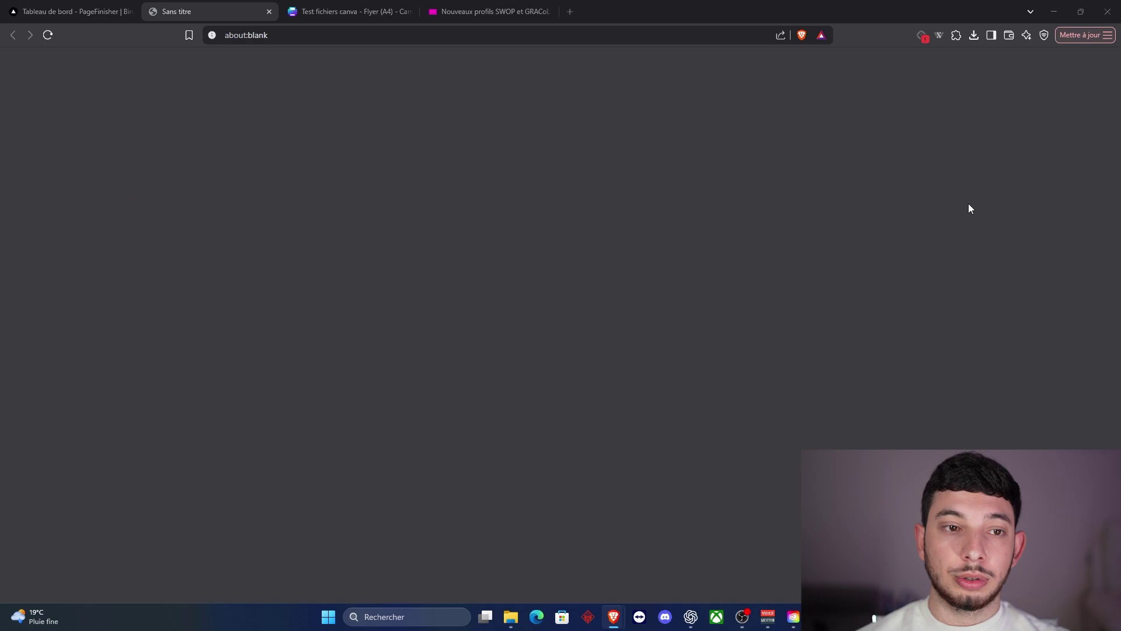
pyautogui.click(459, 294)
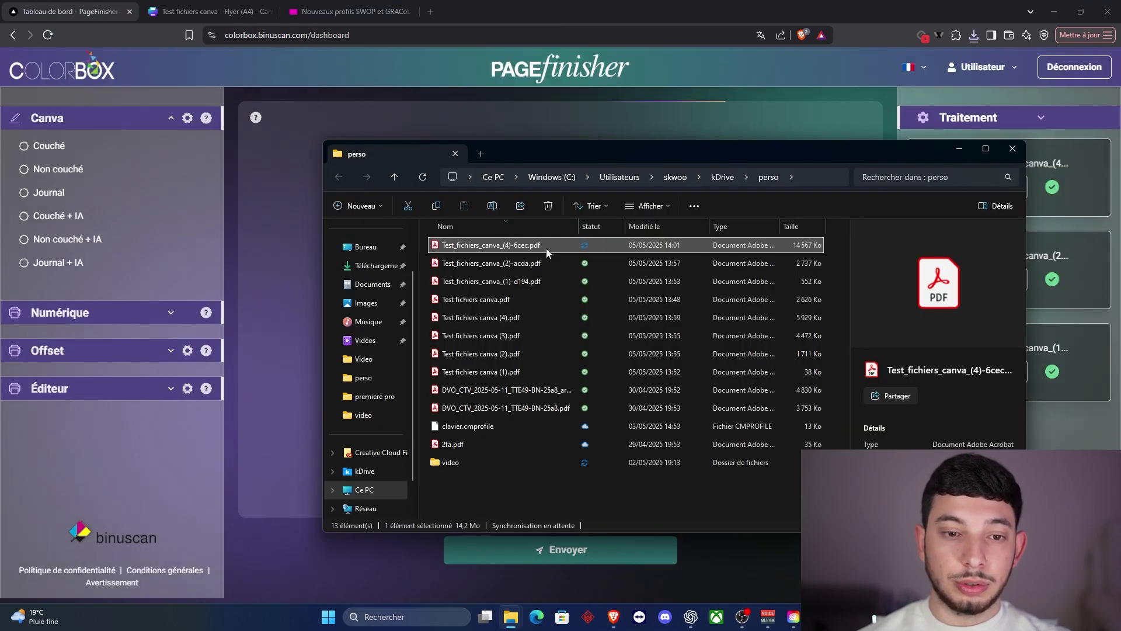
# Open Test_fichiers_canva_(4)-6cec.pdf and Test fichiers canva (4).pdf in Acrobat, and compare the colors of the hat and lemons photo.
pyautogui.doubleClick(545, 248)
pyautogui.doubleClick(541, 318)
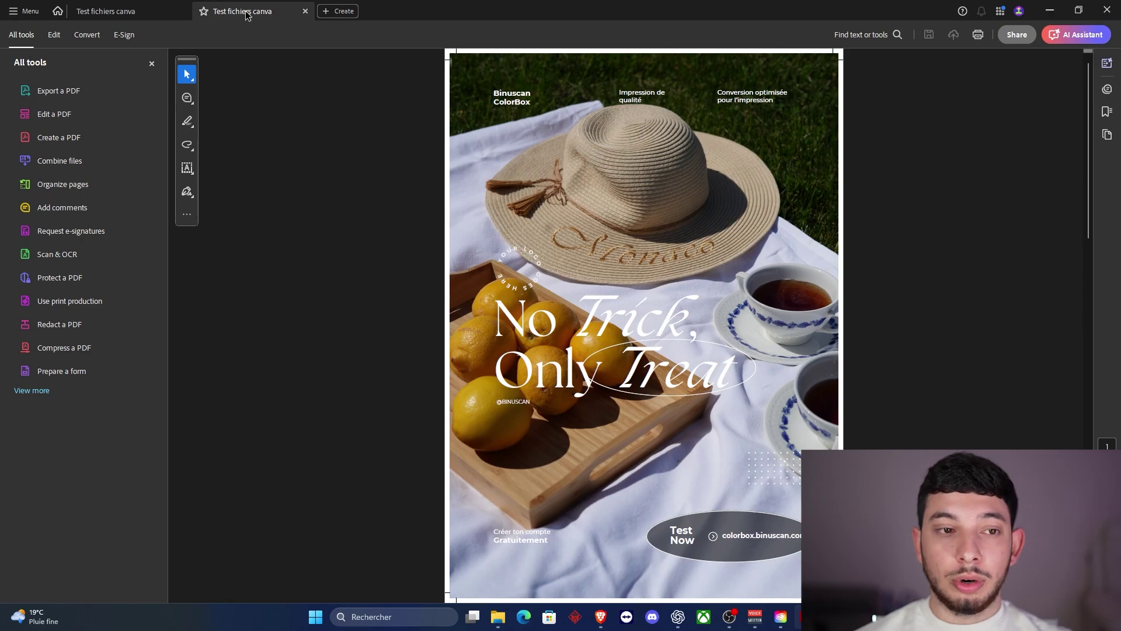
pyautogui.click(134, 11)
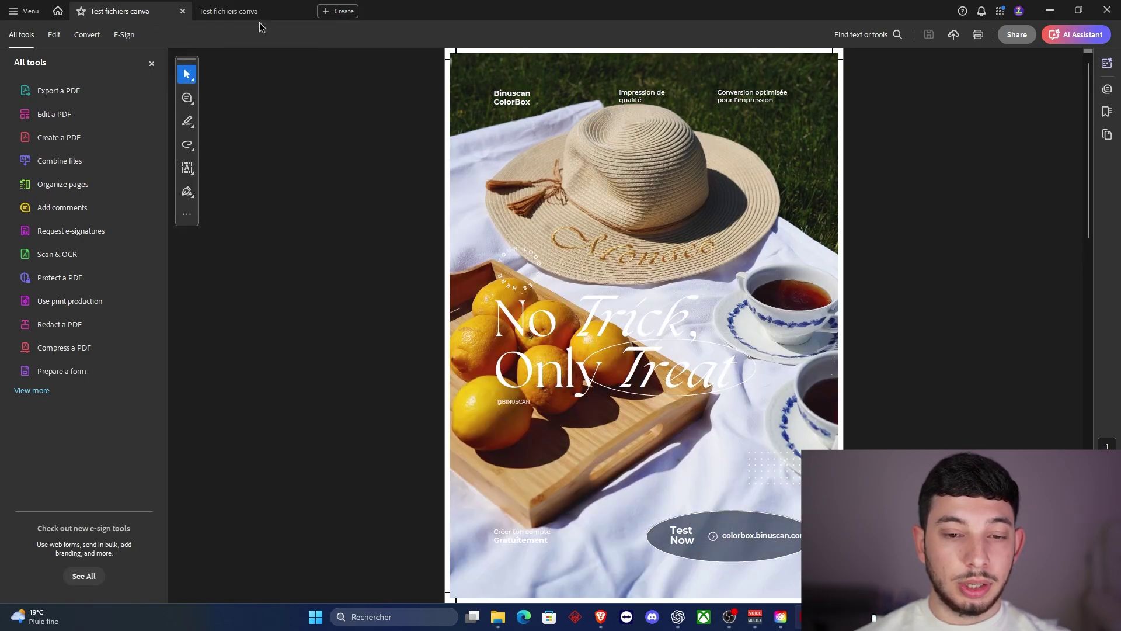
pyautogui.click(262, 16)
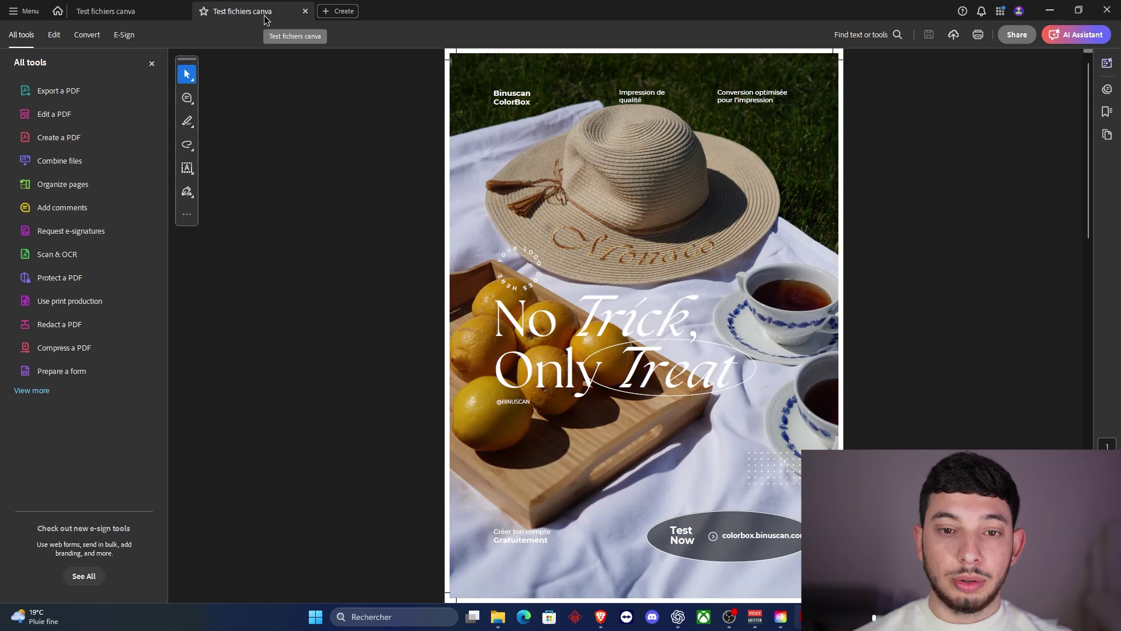
pyautogui.click(159, 17)
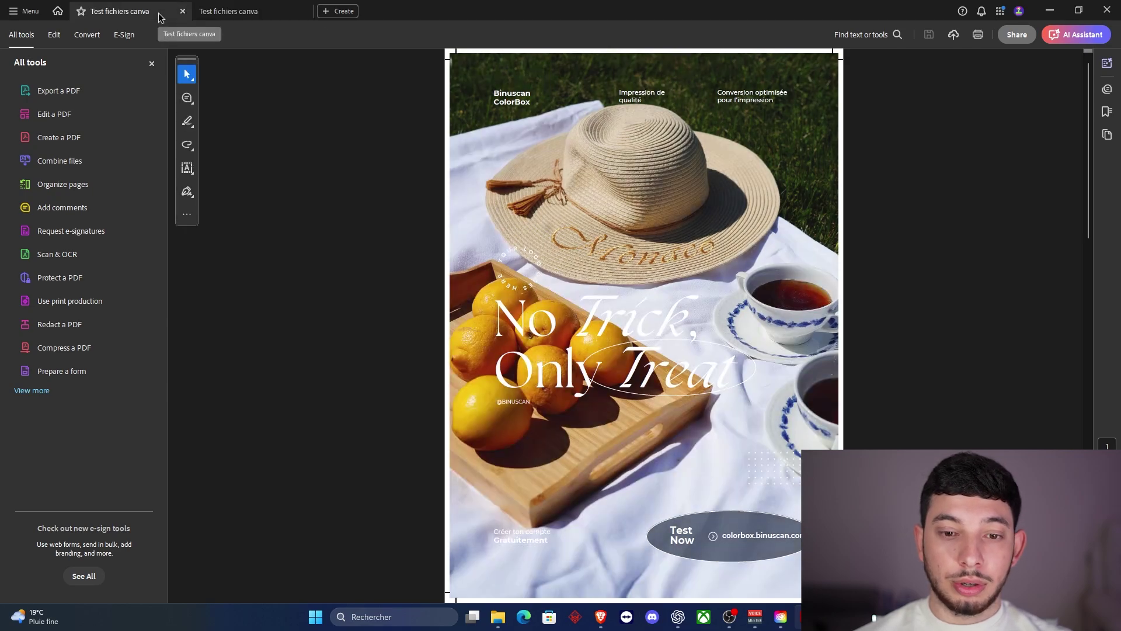
# Compare the PageFinisher and original hat-and-lemons PDFs in Acrobat, and open Output Preview from the print production tools for the original.
pyautogui.click(92, 298)
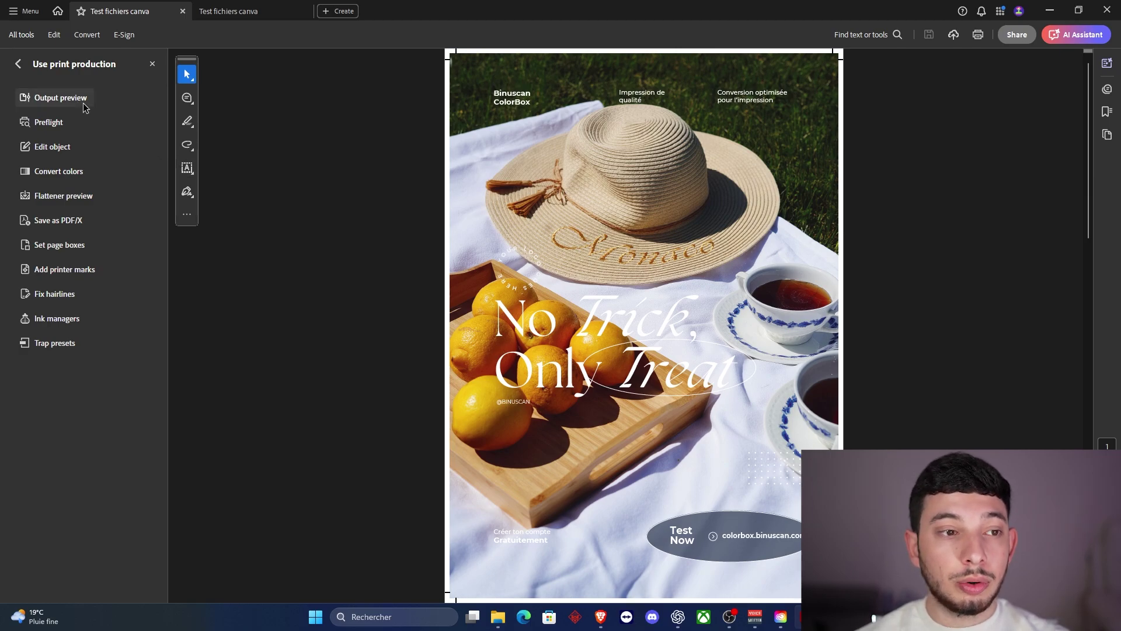
pyautogui.click(242, 16)
pyautogui.click(123, 13)
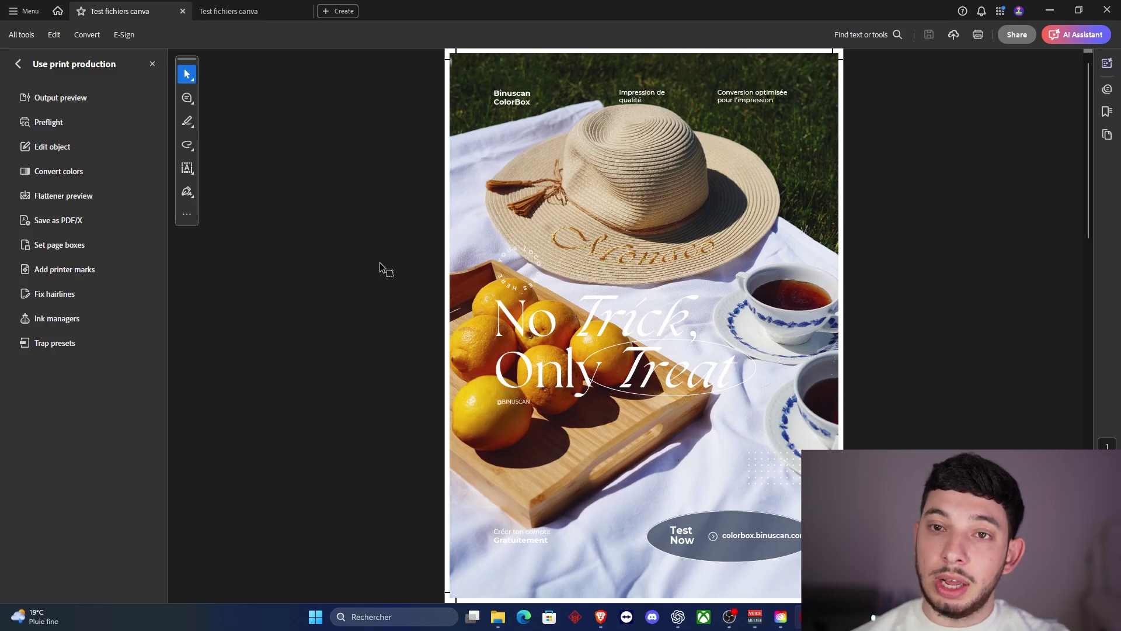
pyautogui.hotkey('ctrl', 'Tab')
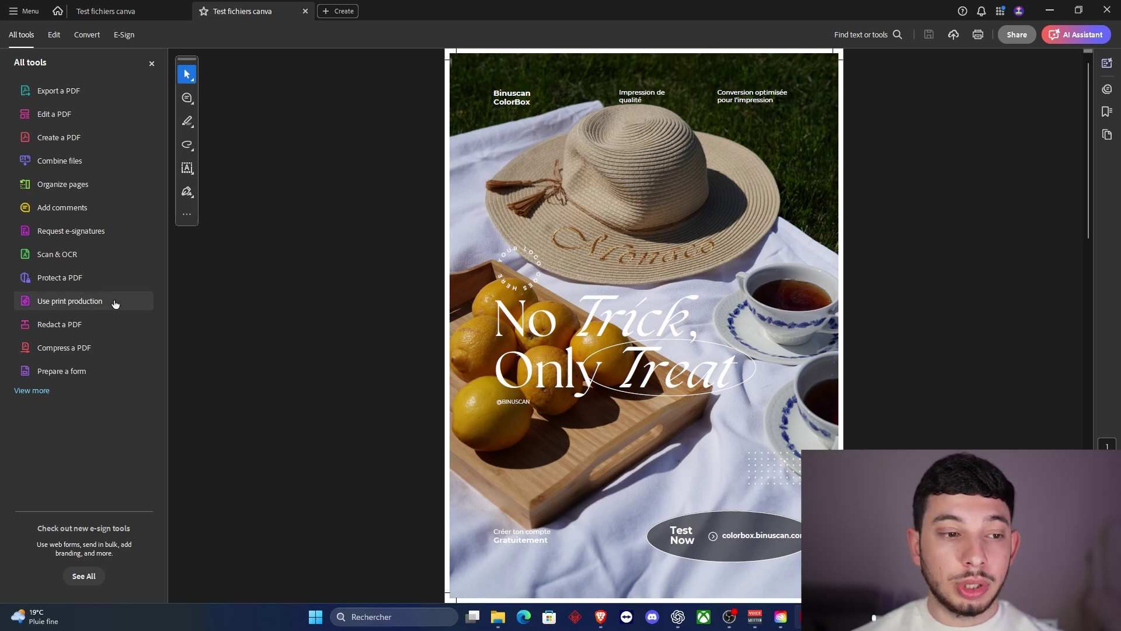
pyautogui.click(112, 303)
pyautogui.click(71, 104)
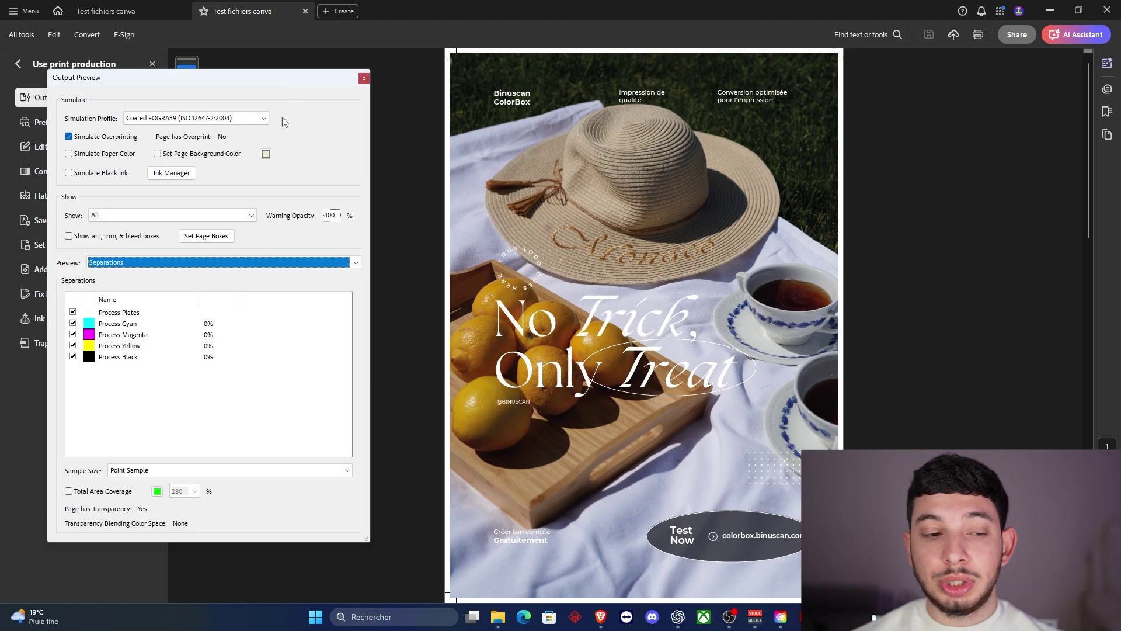
# Isolate the Process Cyan separation of the original PDF, comparing it with the full set of process plates.
pyautogui.click(72, 312)
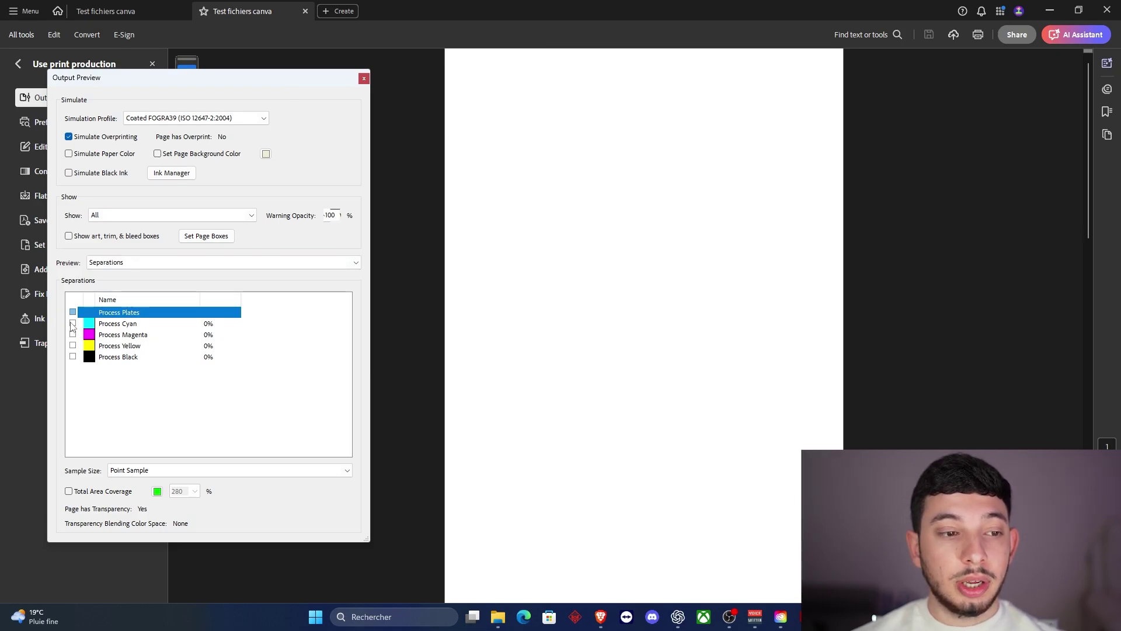
pyautogui.click(72, 323)
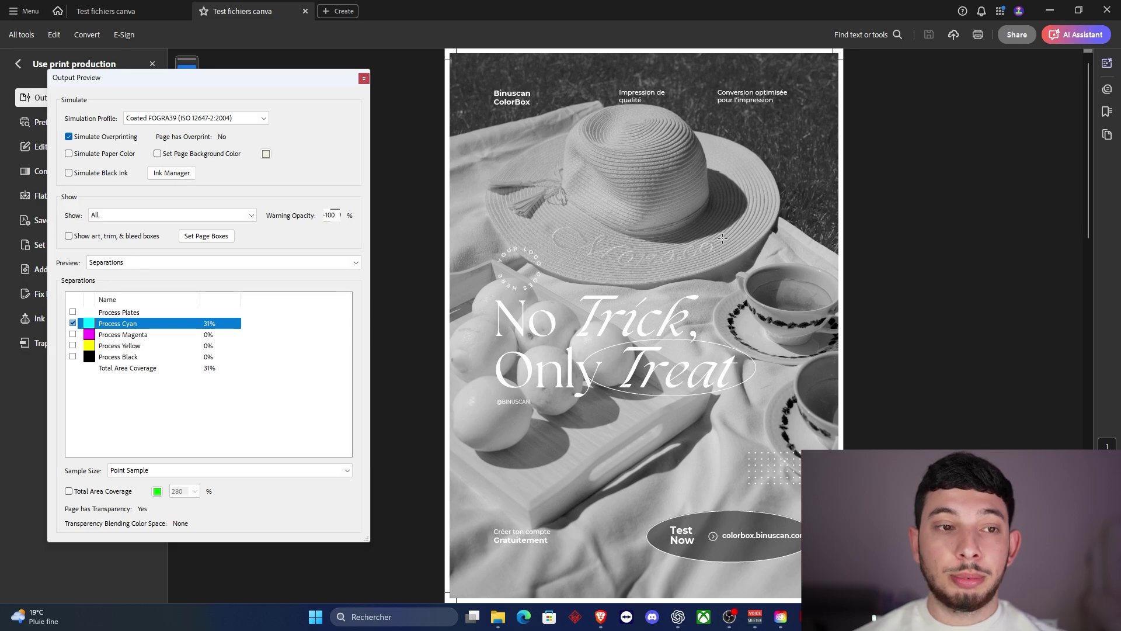
pyautogui.click(73, 313)
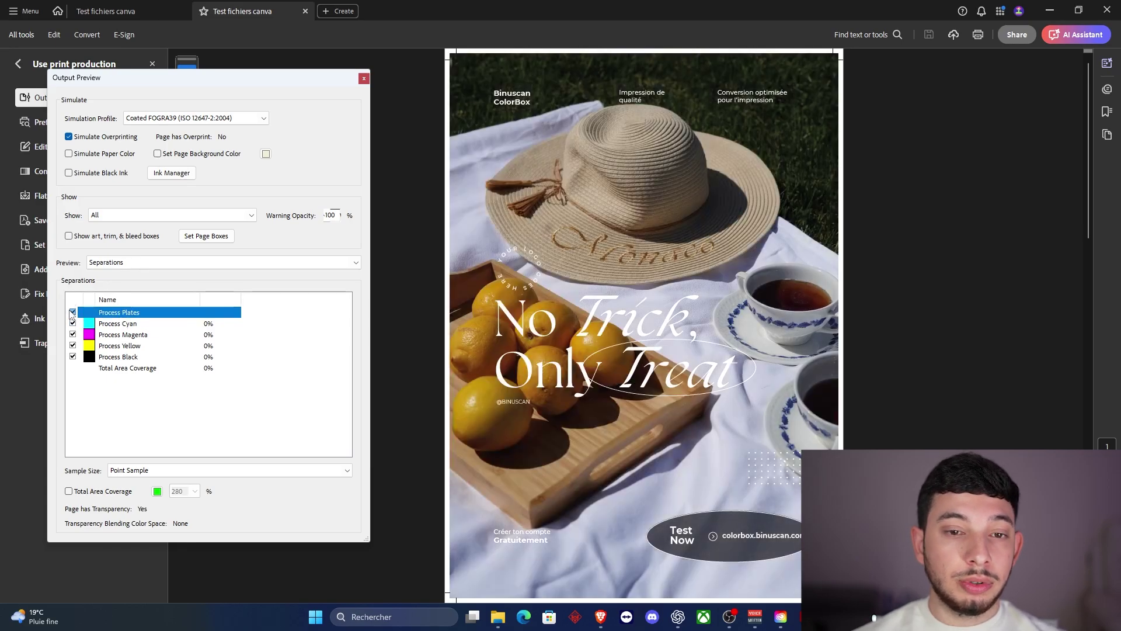
pyautogui.click(72, 313)
pyautogui.click(72, 325)
pyautogui.click(72, 323)
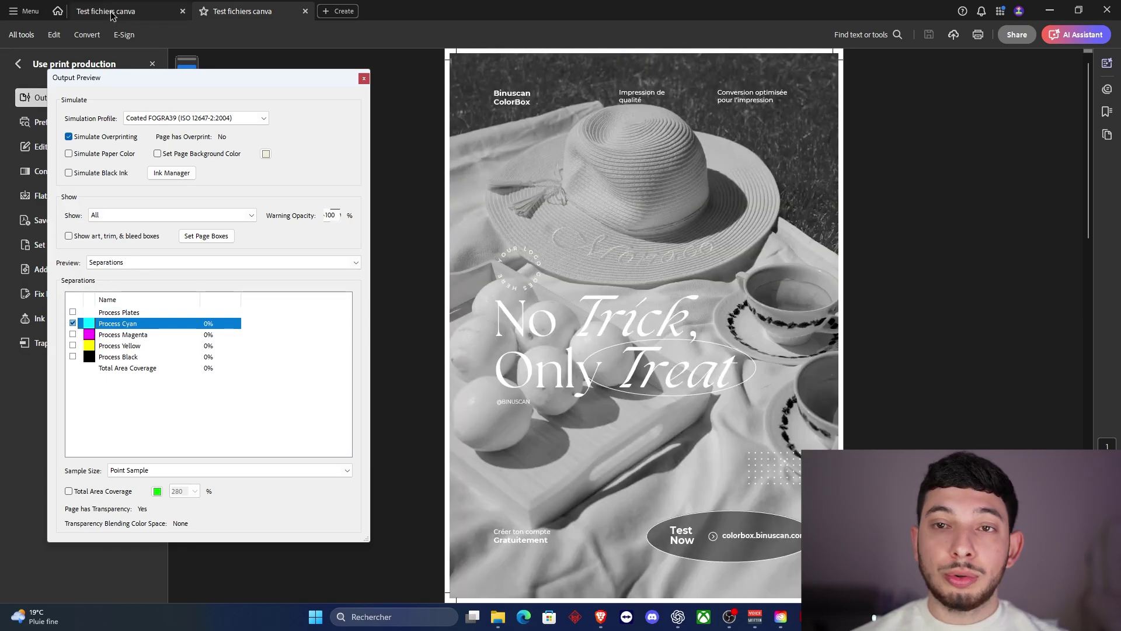
# Show only Process Cyan in the PageFinisher PDF and compare its detail with the original's cyan separation.
pyautogui.click(117, 11)
pyautogui.click(73, 313)
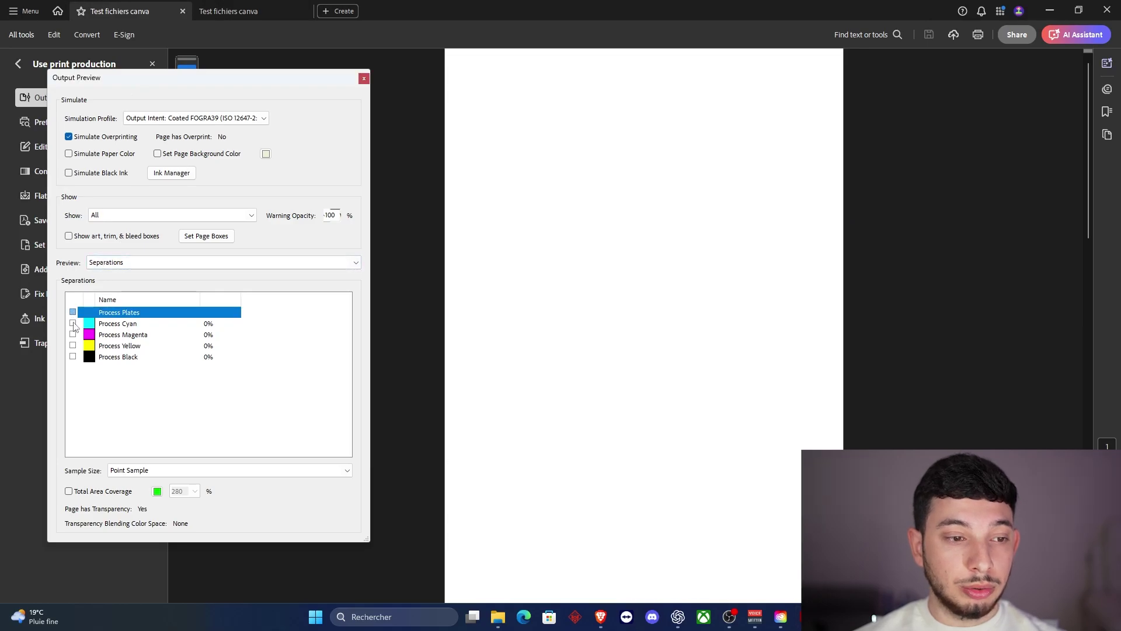
pyautogui.click(72, 323)
pyautogui.click(252, 11)
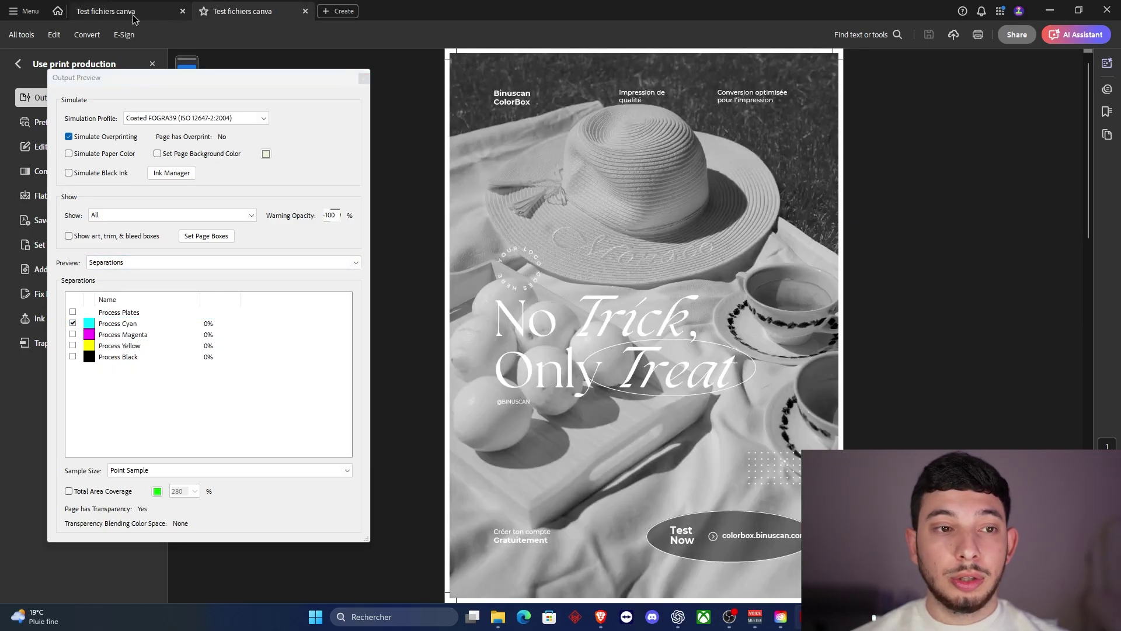
pyautogui.click(158, 14)
pyautogui.click(251, 8)
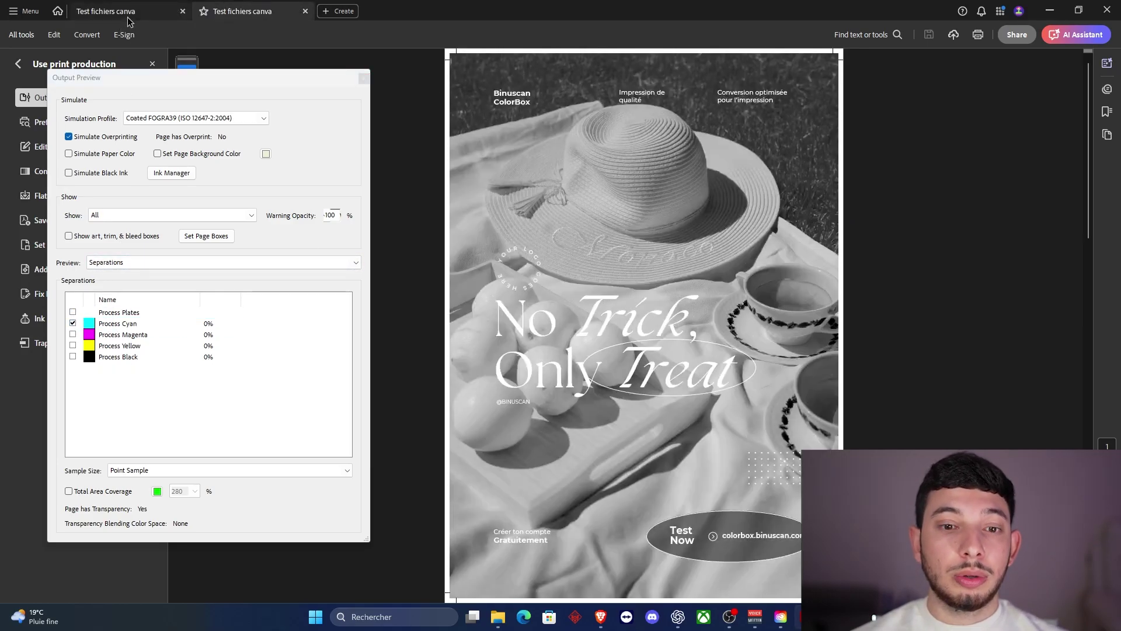
pyautogui.click(127, 14)
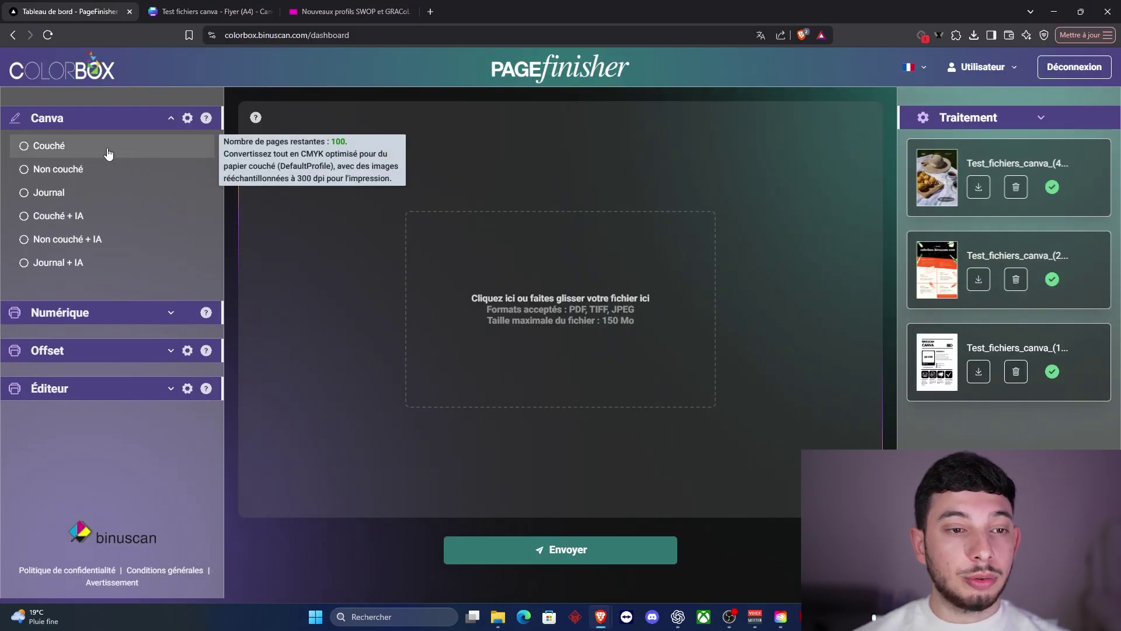
# Switch to PageFinisher, review the Canva paper profiles, and inspect the Profil Couché choices in the Canva settings.
pyautogui.moveTo(113, 176)
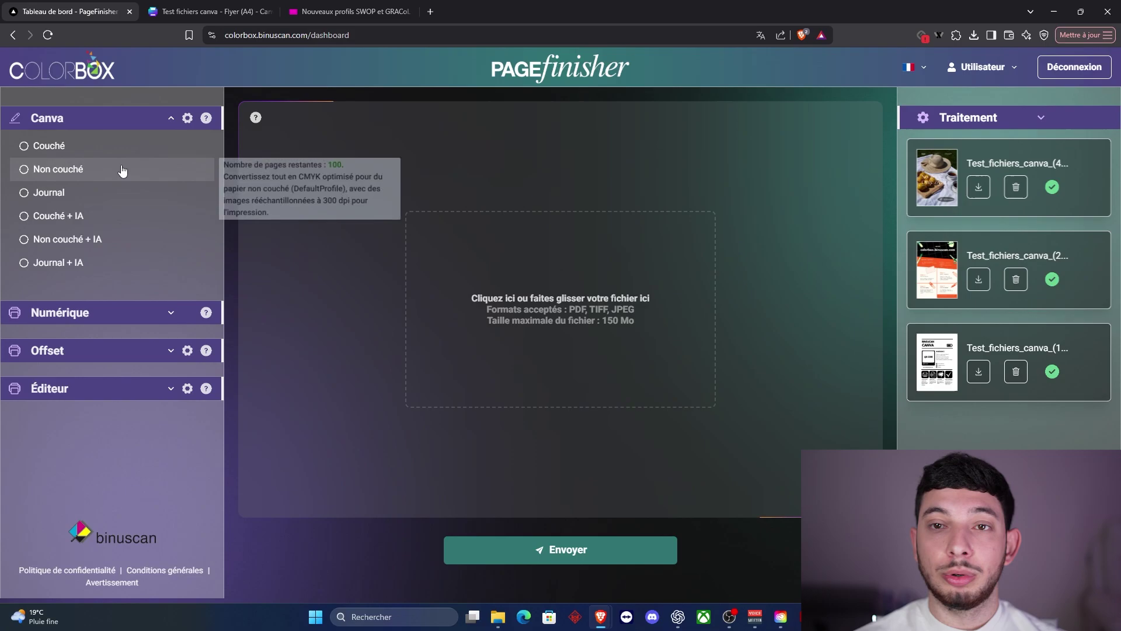
pyautogui.moveTo(121, 147)
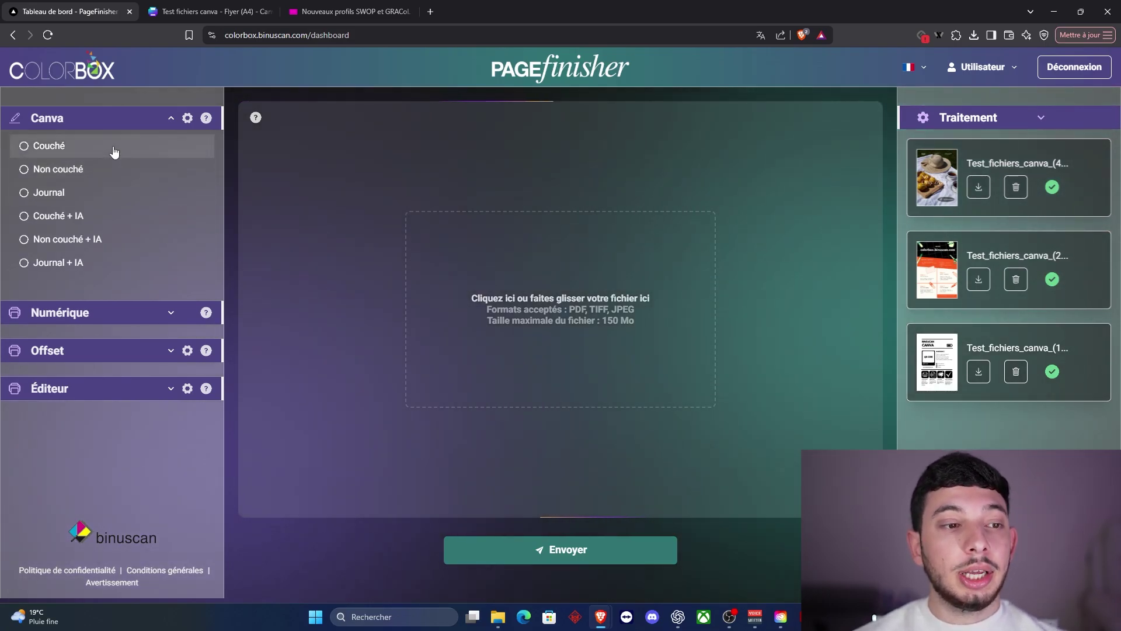
pyautogui.click(187, 119)
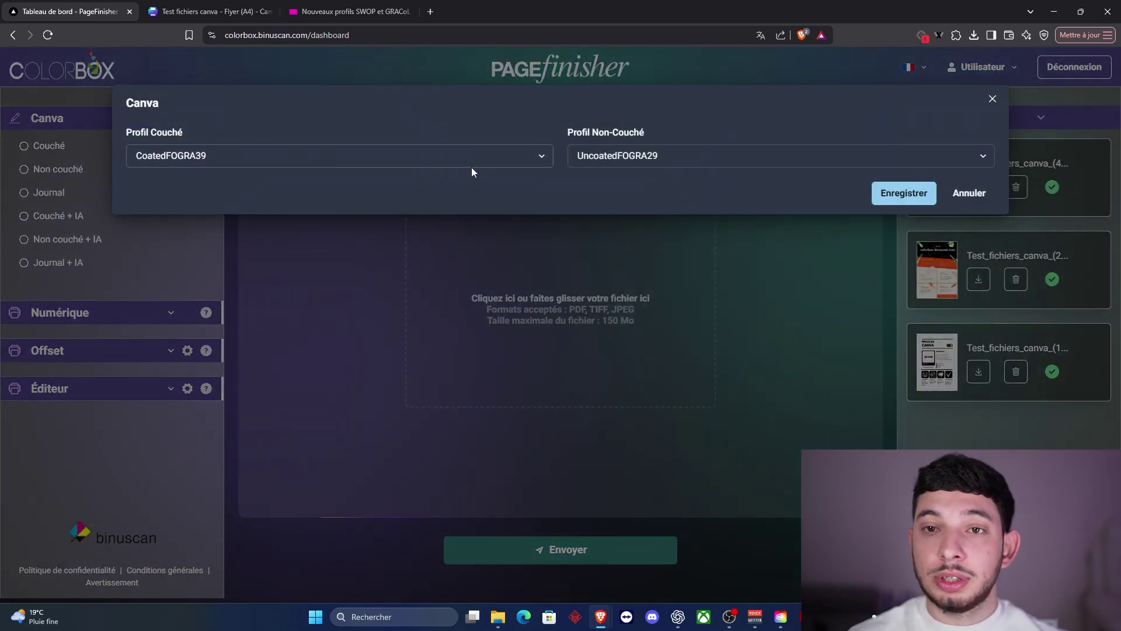
pyautogui.click(532, 163)
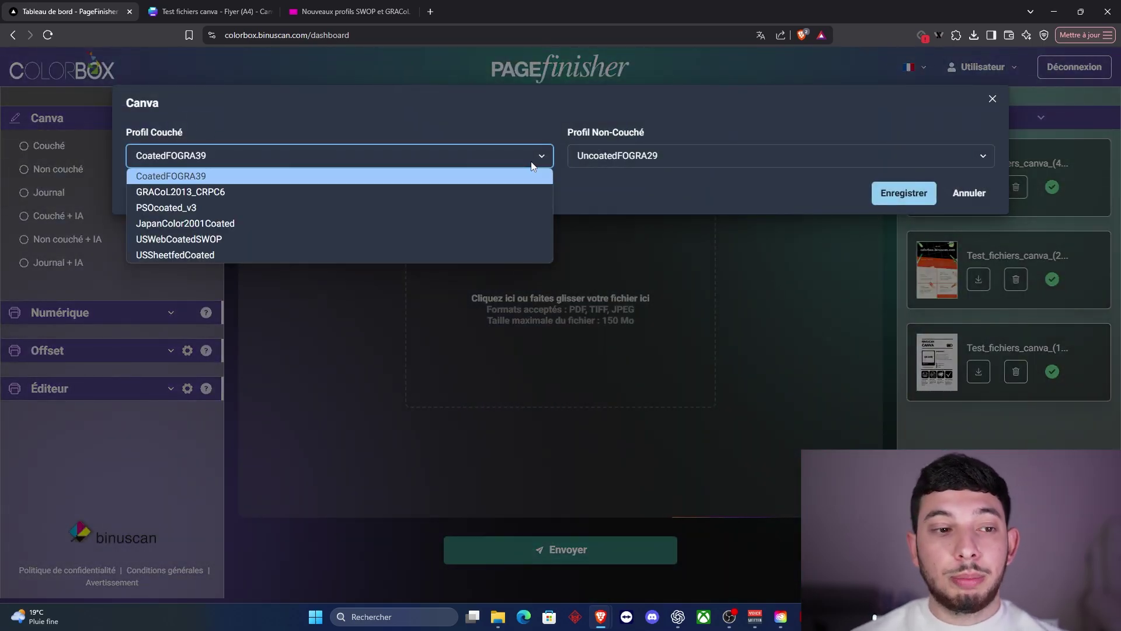
pyautogui.click(532, 155)
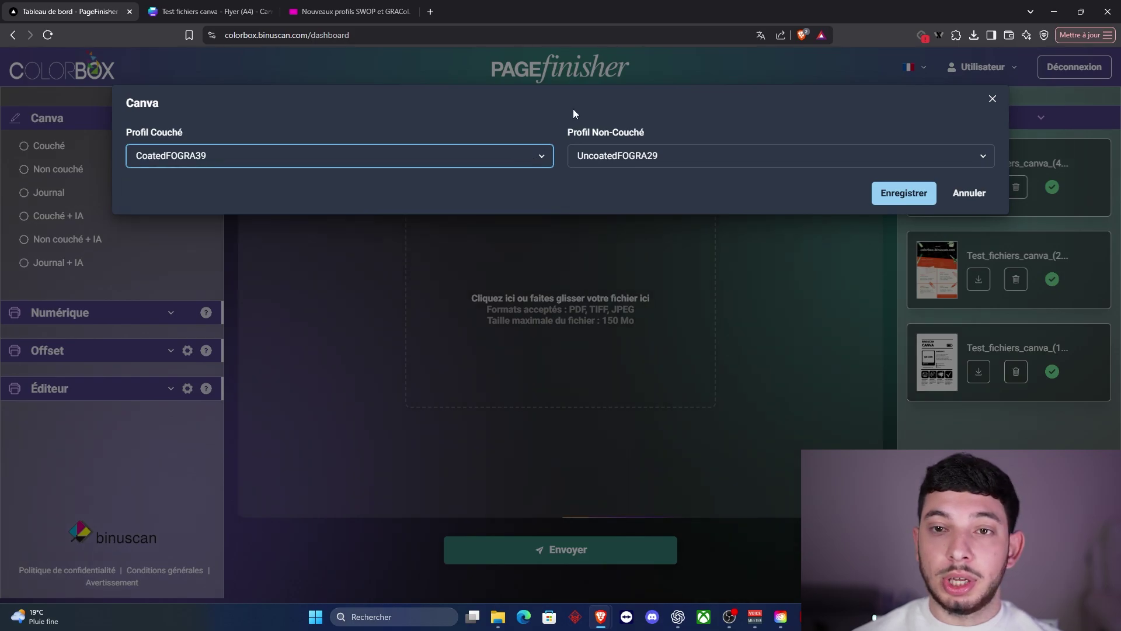
pyautogui.click(567, 110)
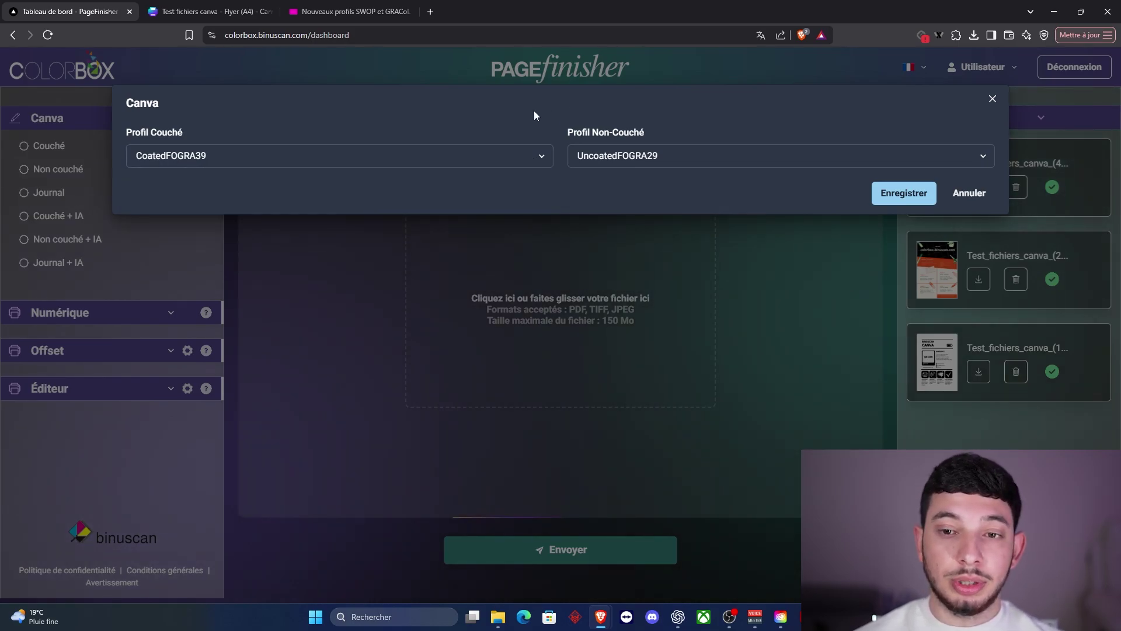